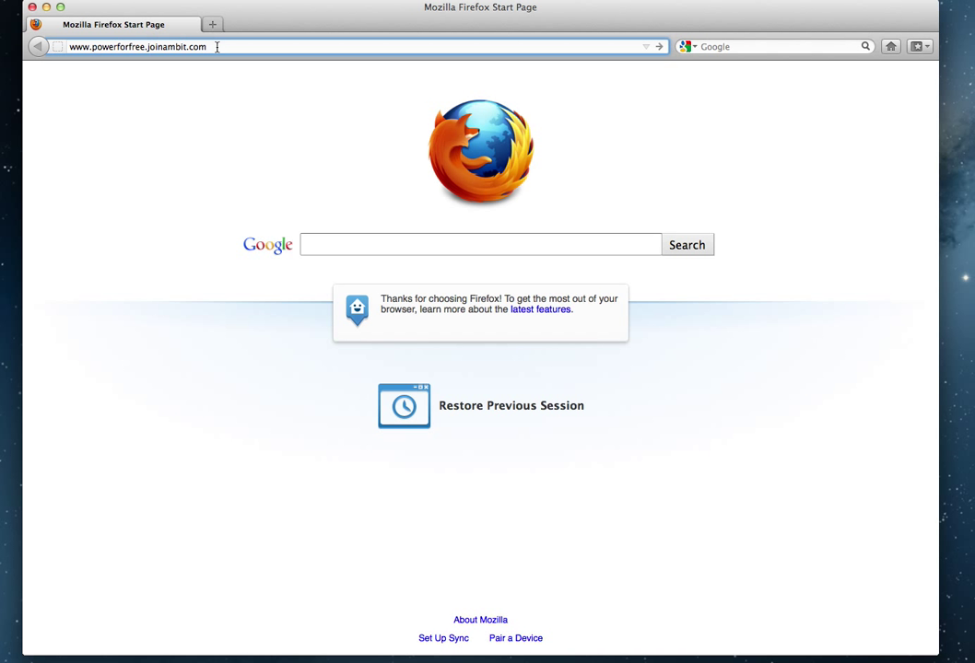
left_click(727, 45)
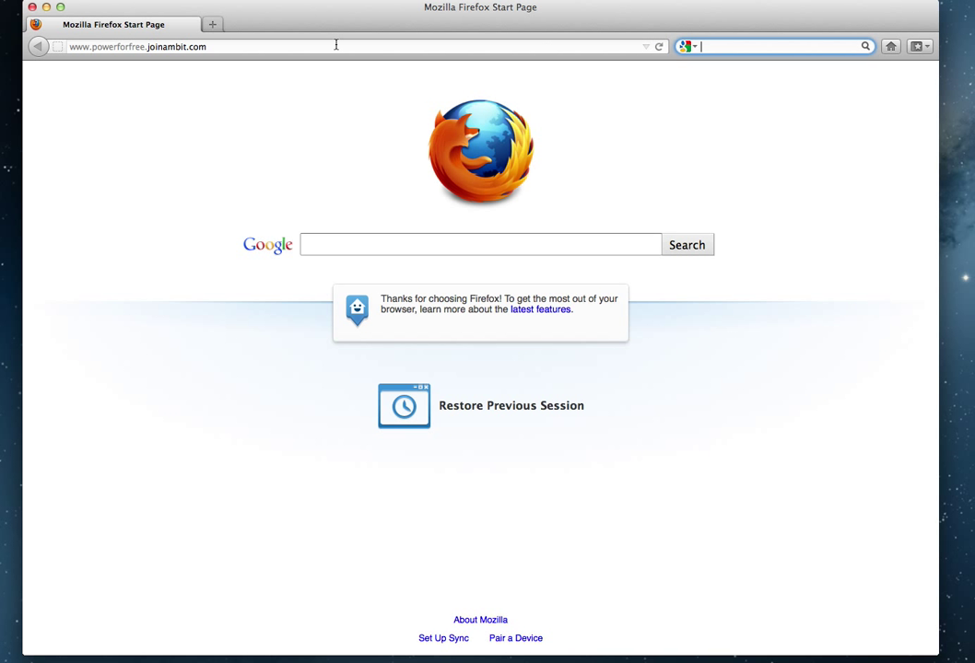
left_click(184, 45)
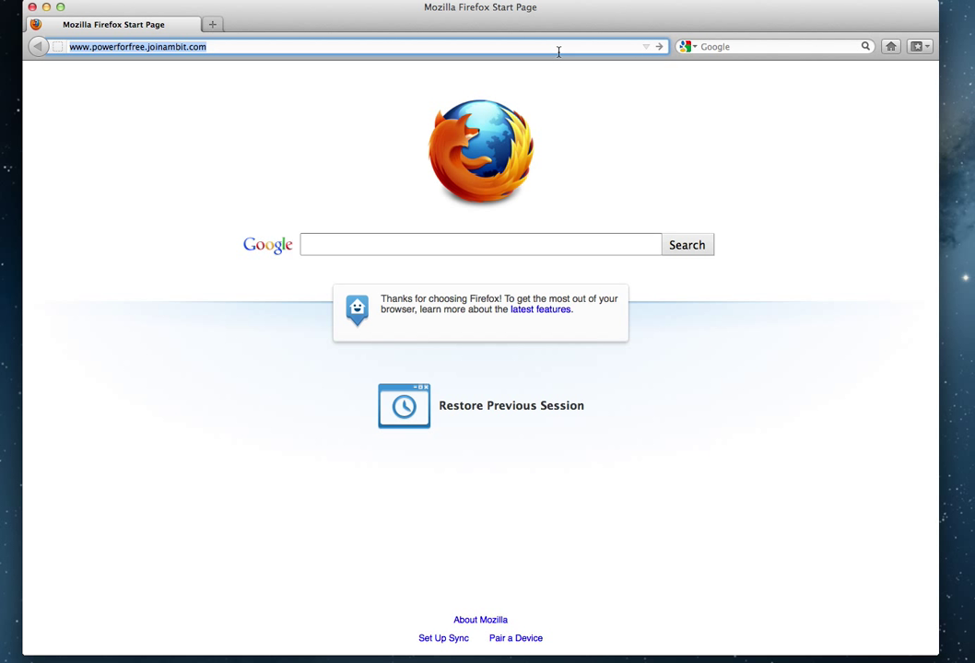
key("Return")
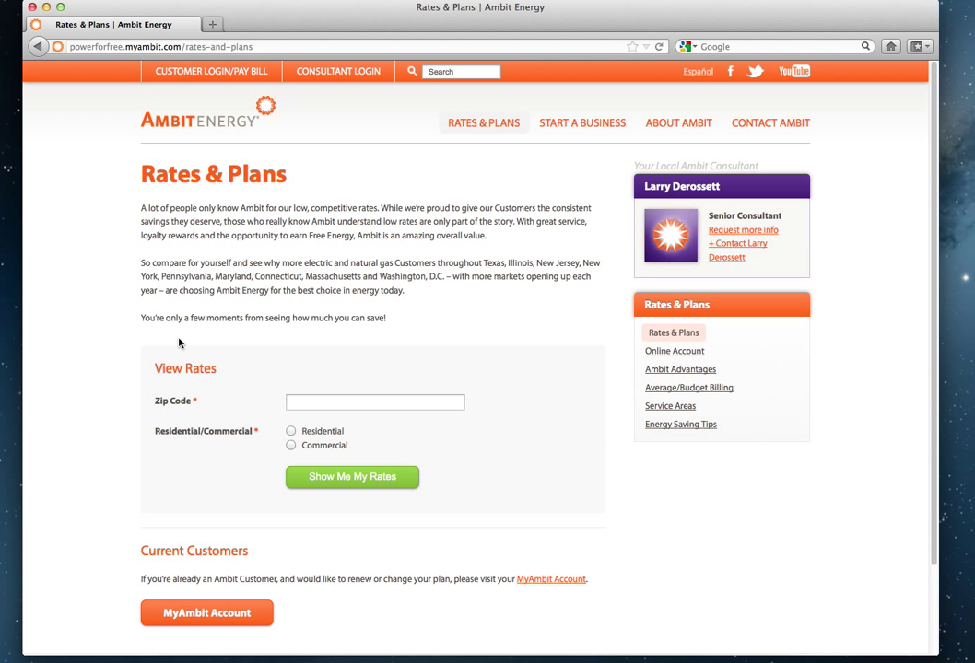
Look up Residential rates for zip 61364, choosing ComEd Electric as the utility provider.
left_click(311, 399)
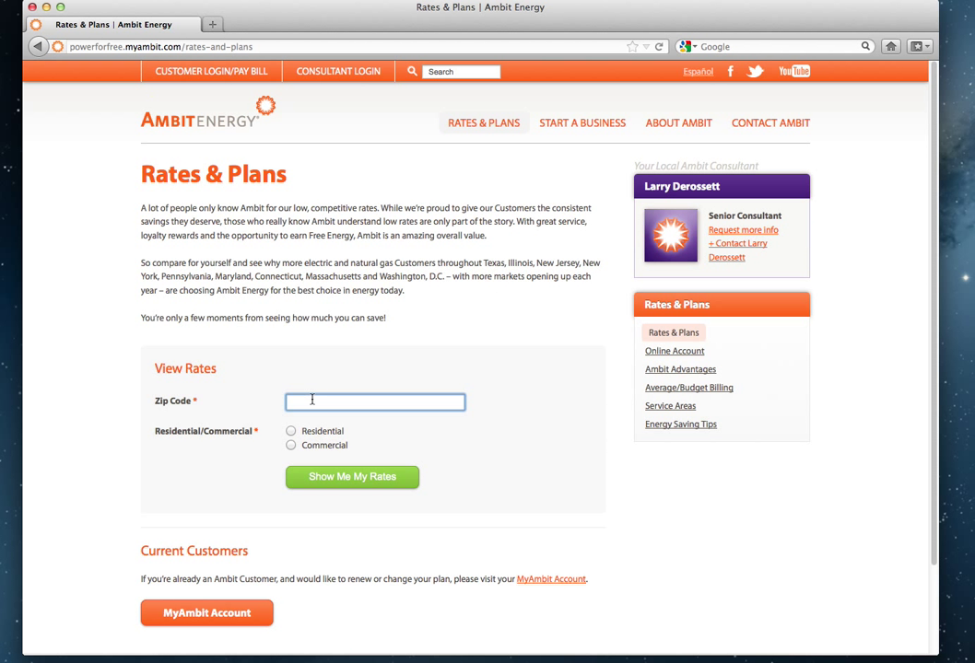
type("61364")
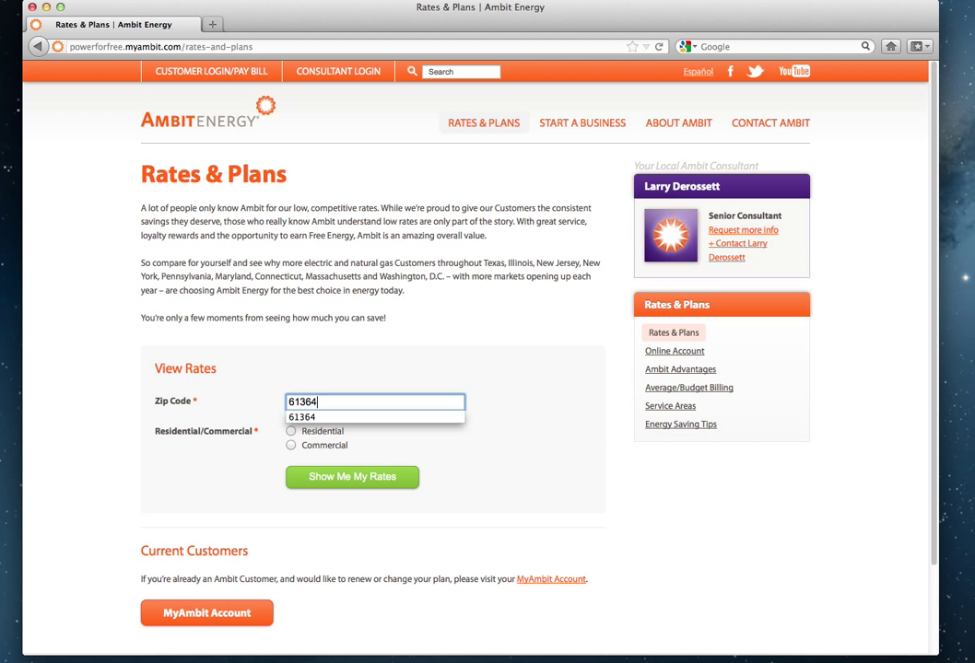
left_click(292, 431)
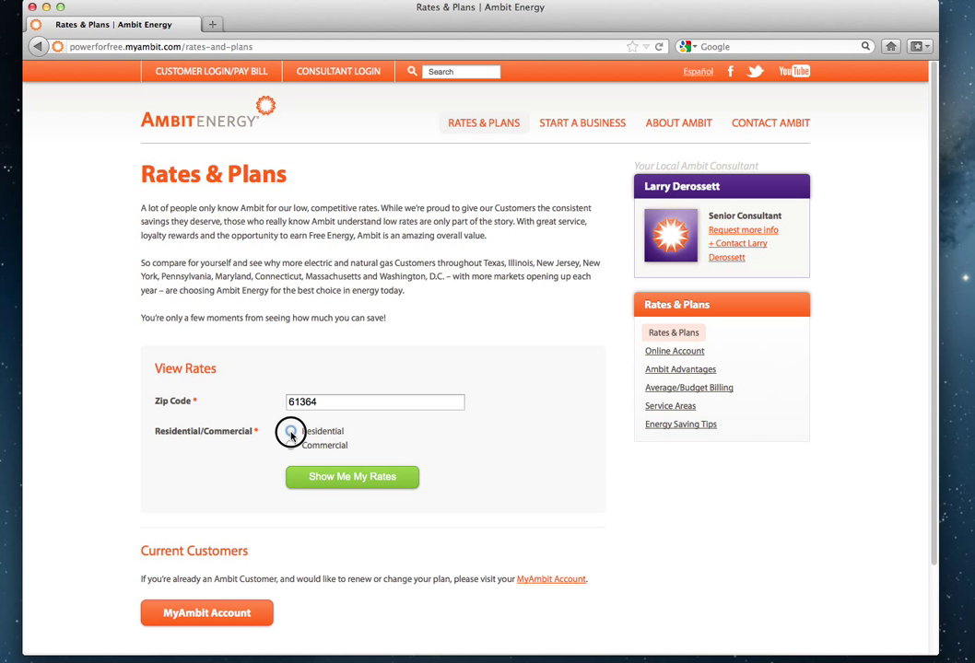
left_click(365, 479)
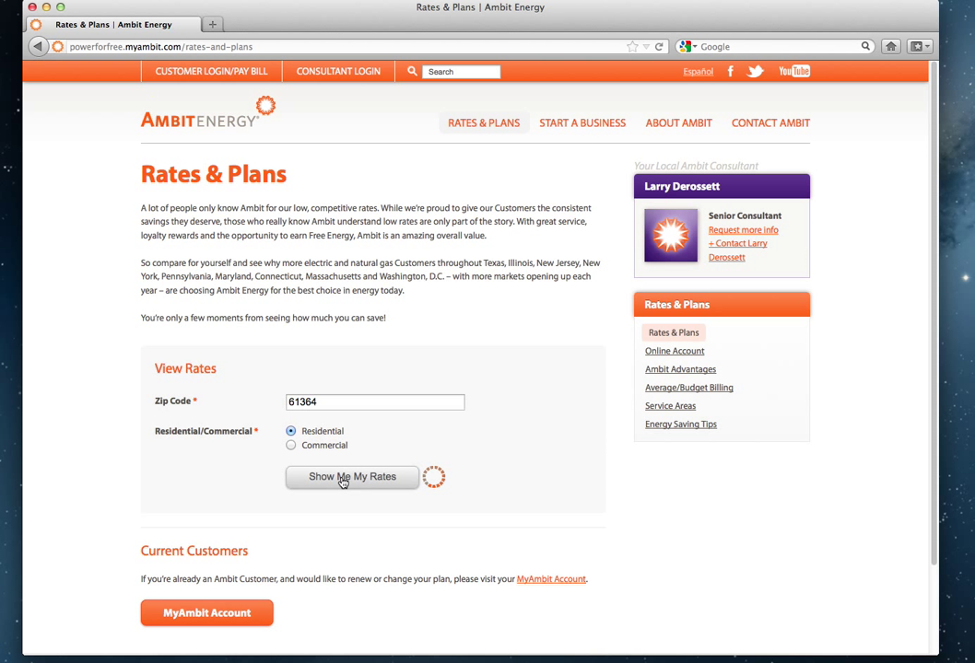
scroll(504, 422, "down", 3)
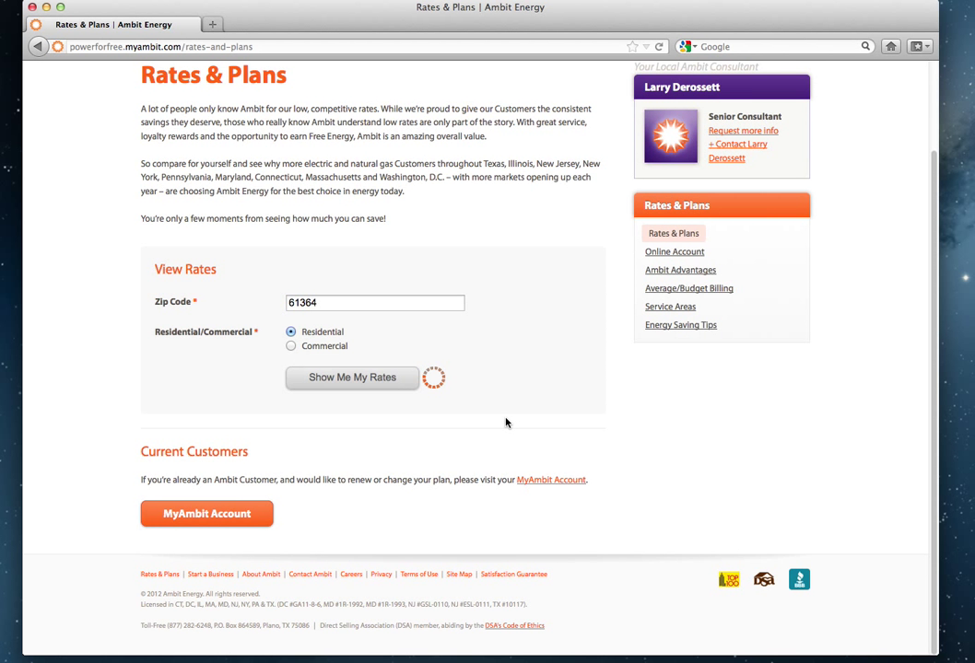
scroll(505, 422, "up", 3)
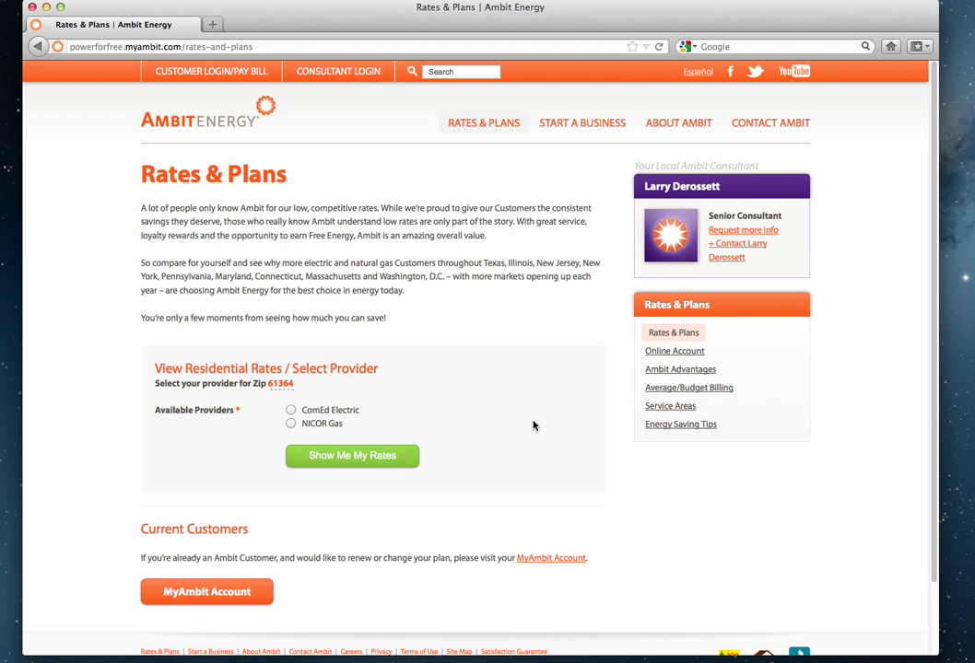
left_click(290, 410)
left_click(350, 461)
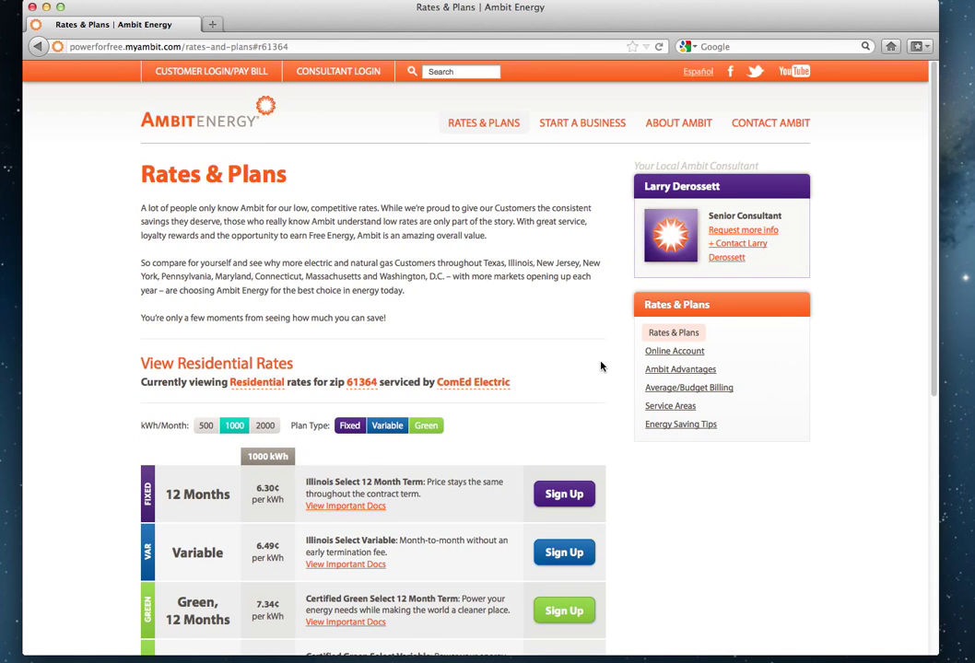
Choose Sign Up on the fixed-rate 12 Months plan.
scroll(599, 365, "down", 5)
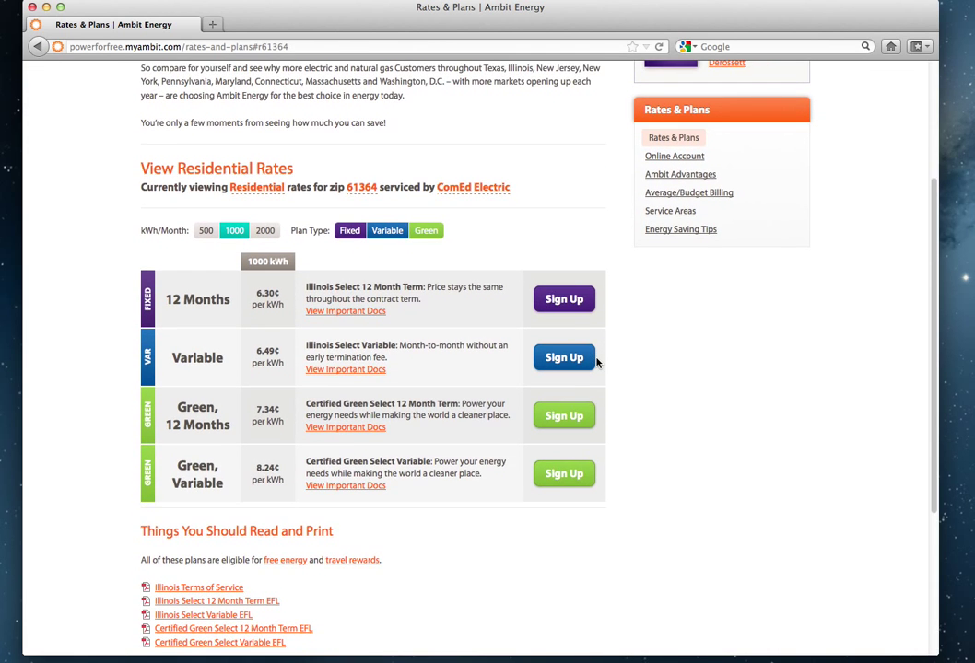
scroll(596, 362, "down", 1)
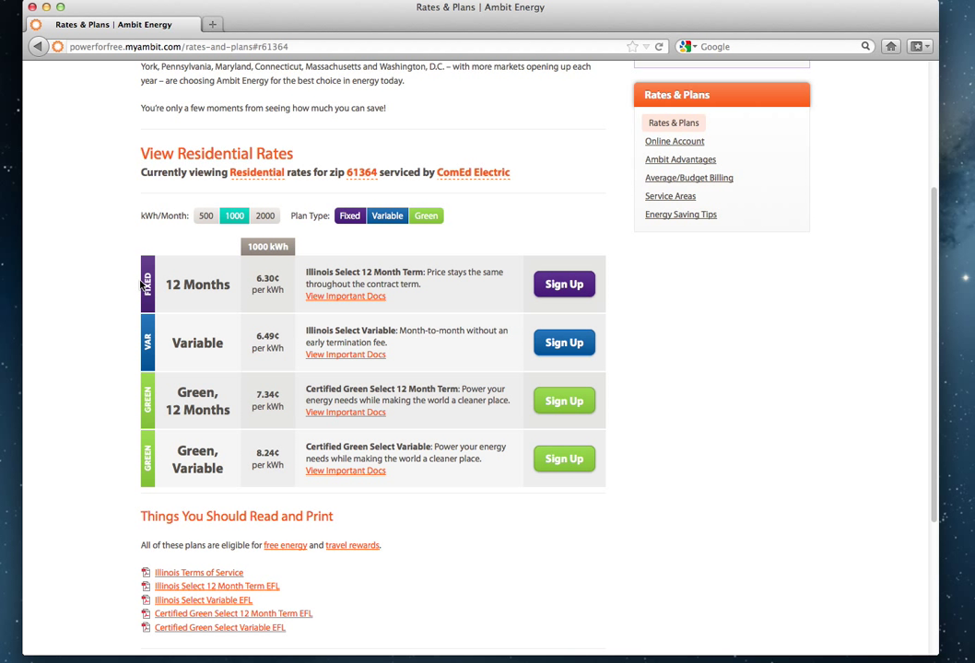
left_click(556, 293)
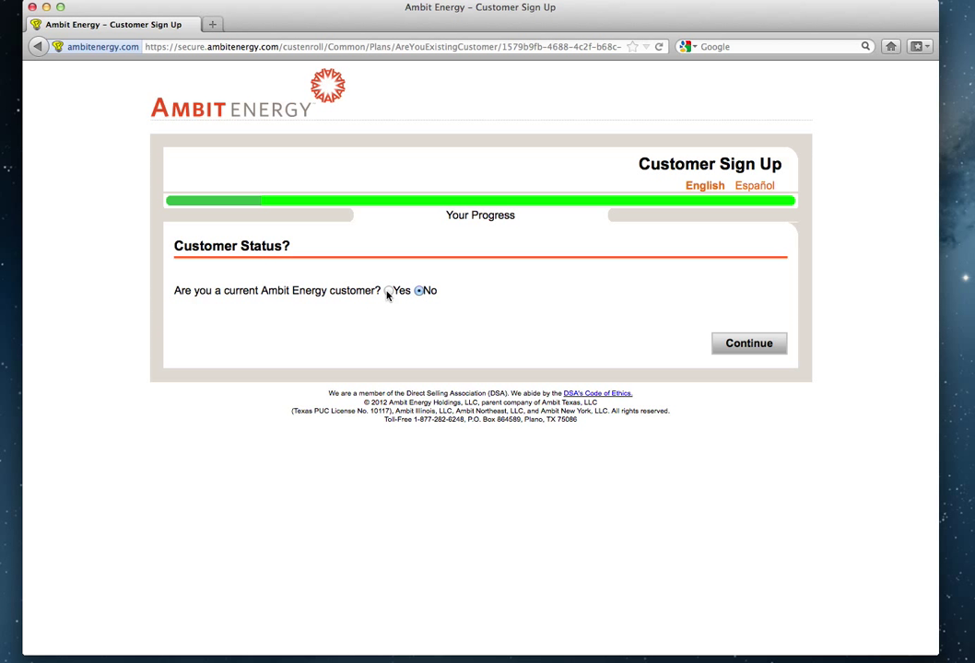
Answer No to current customer, then request Ambit electricity service with ComEd as the provider.
left_click(388, 291)
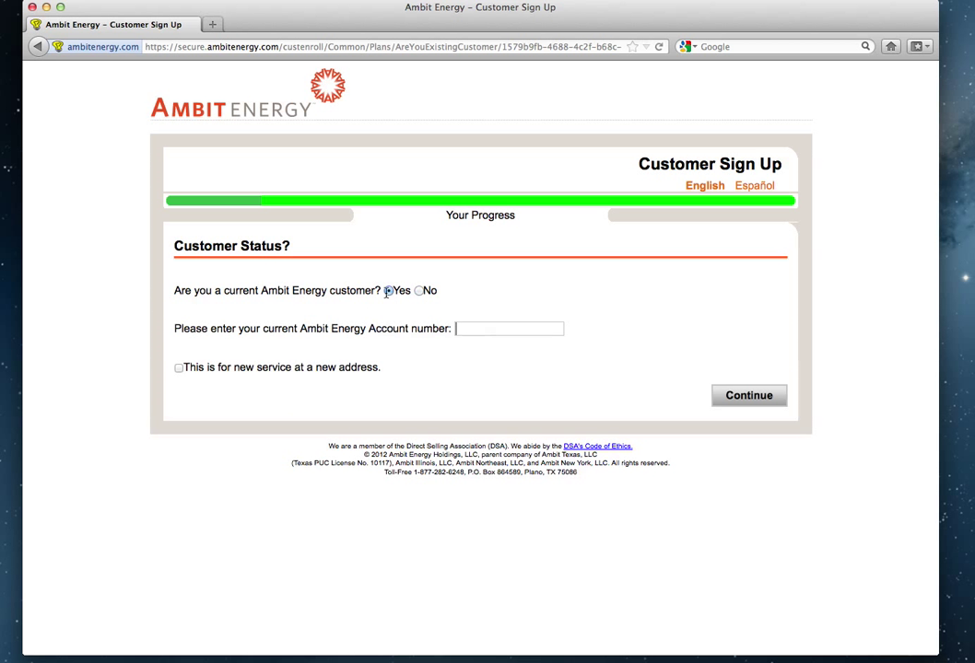
left_click(458, 329)
left_click(419, 291)
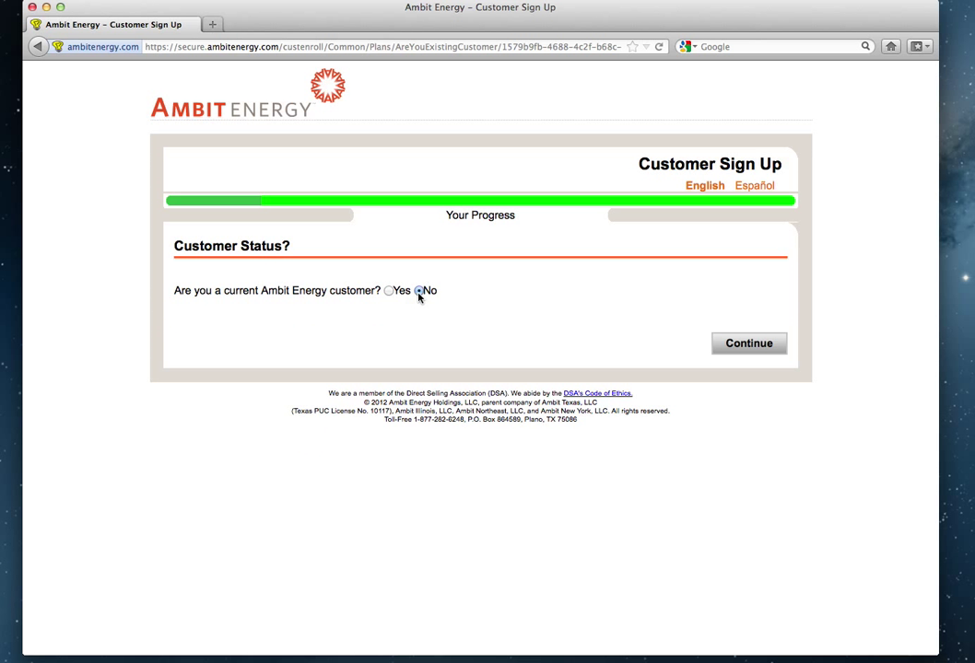
left_click(727, 351)
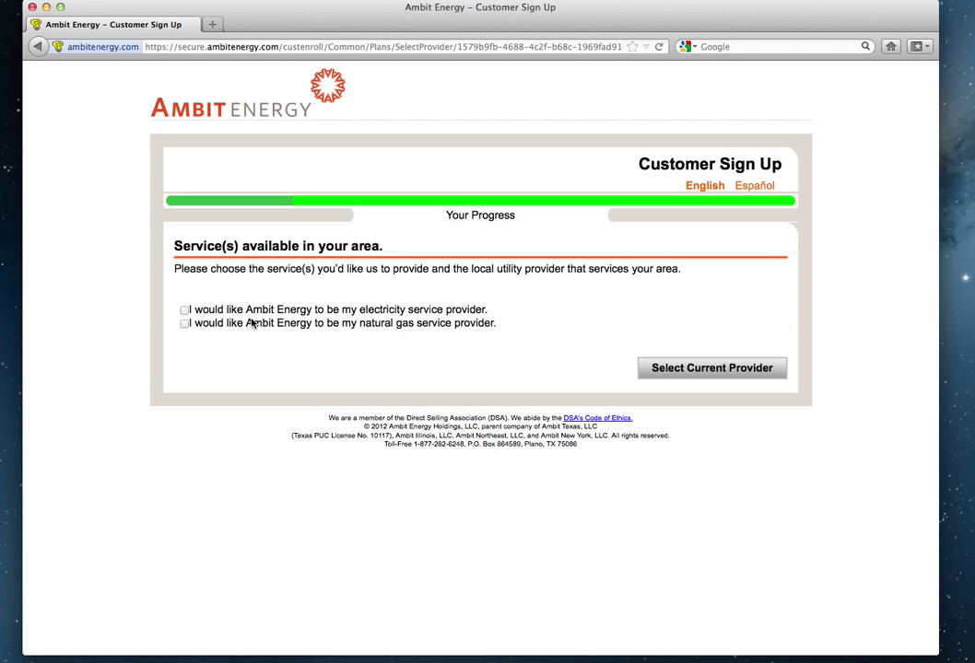
left_click(185, 311)
left_click(691, 404)
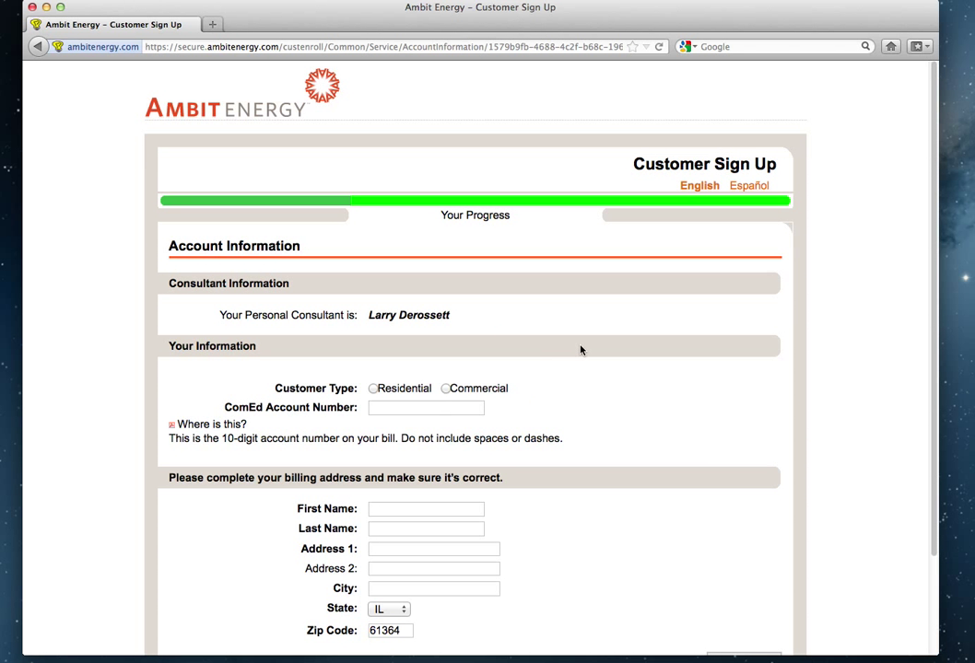
Choose Residential as the customer type and confirm it in the prompt.
scroll(580, 350, "down", 3)
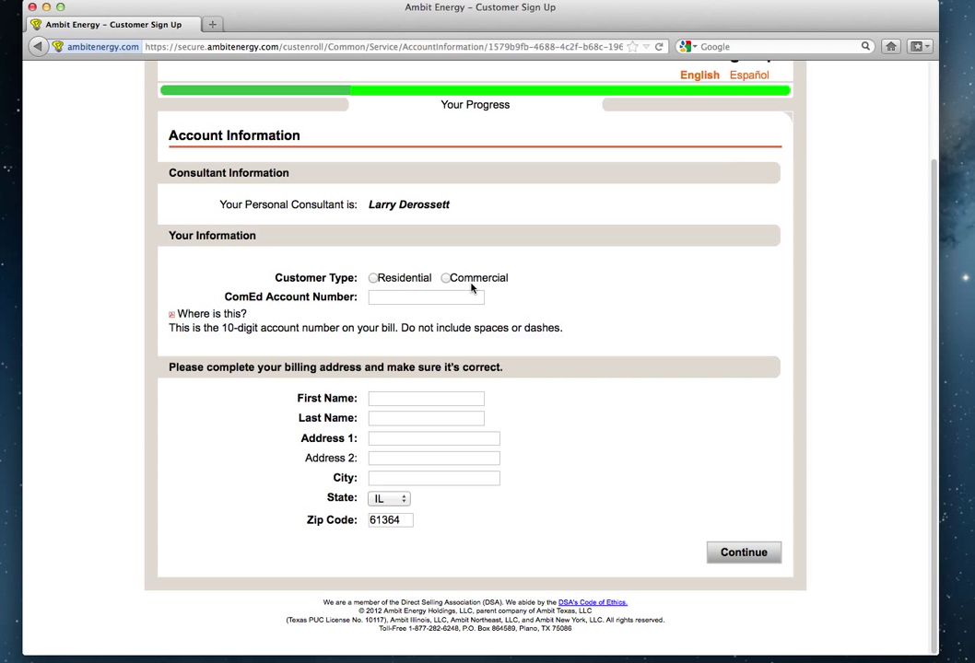
left_click(373, 278)
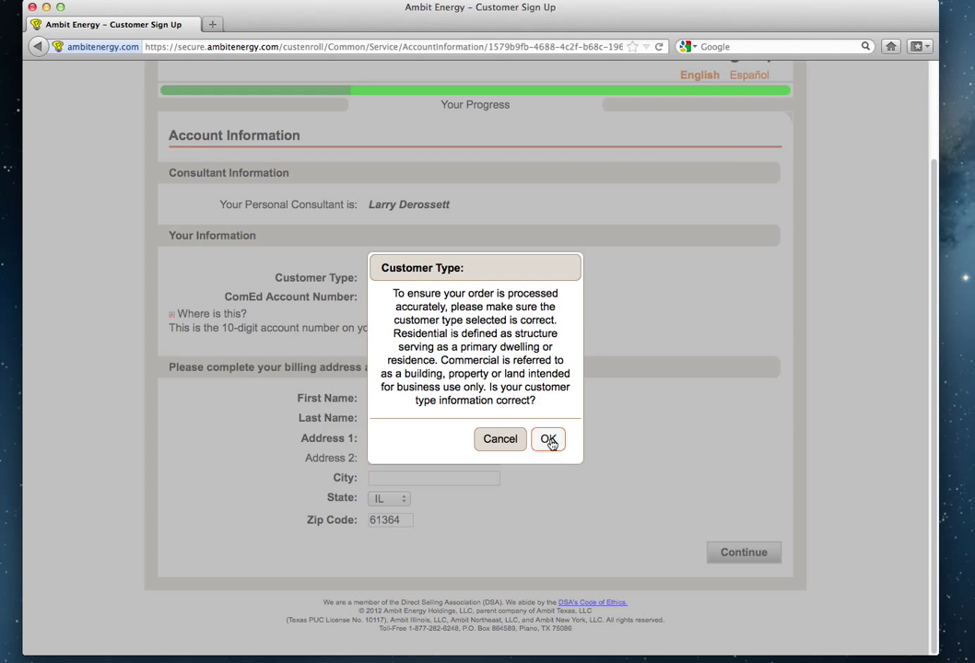
left_click(548, 440)
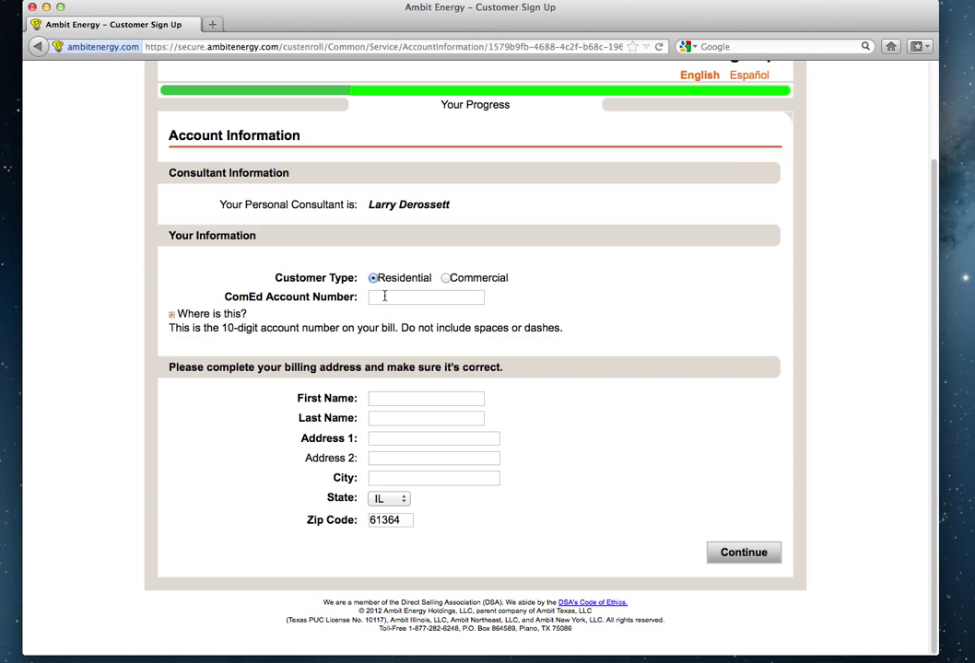
Fill in the ComEd account number and the customer's first and last name.
type("9999999999")
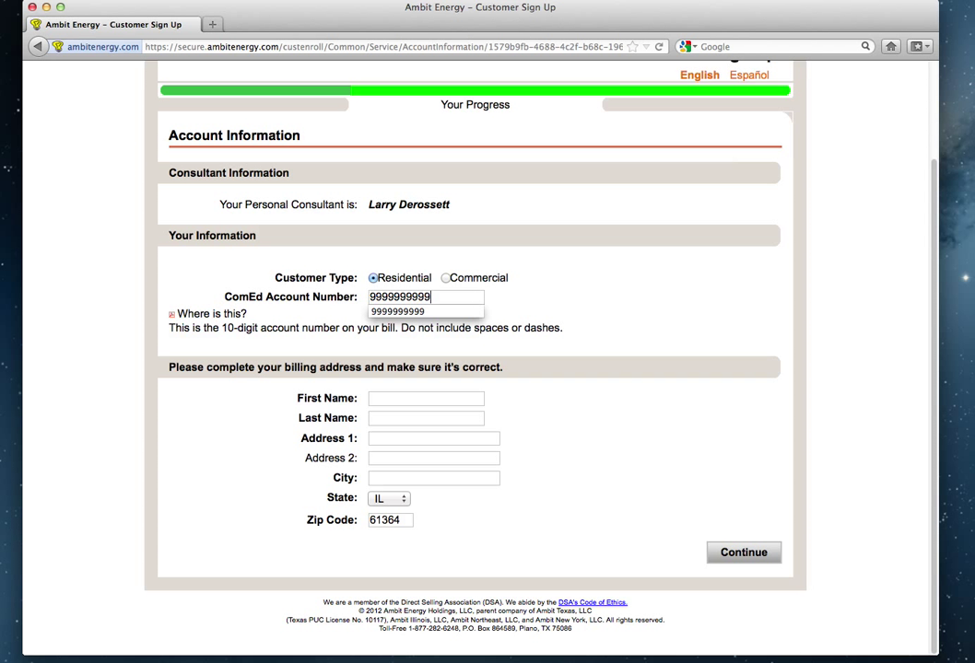
key("Escape")
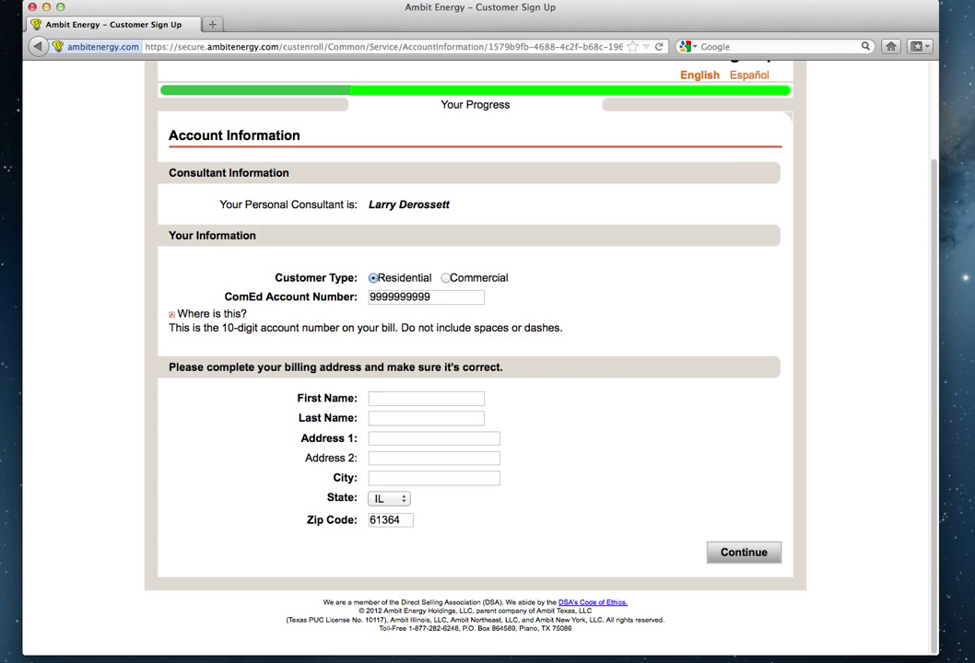
left_click(426, 398)
type("johnny")
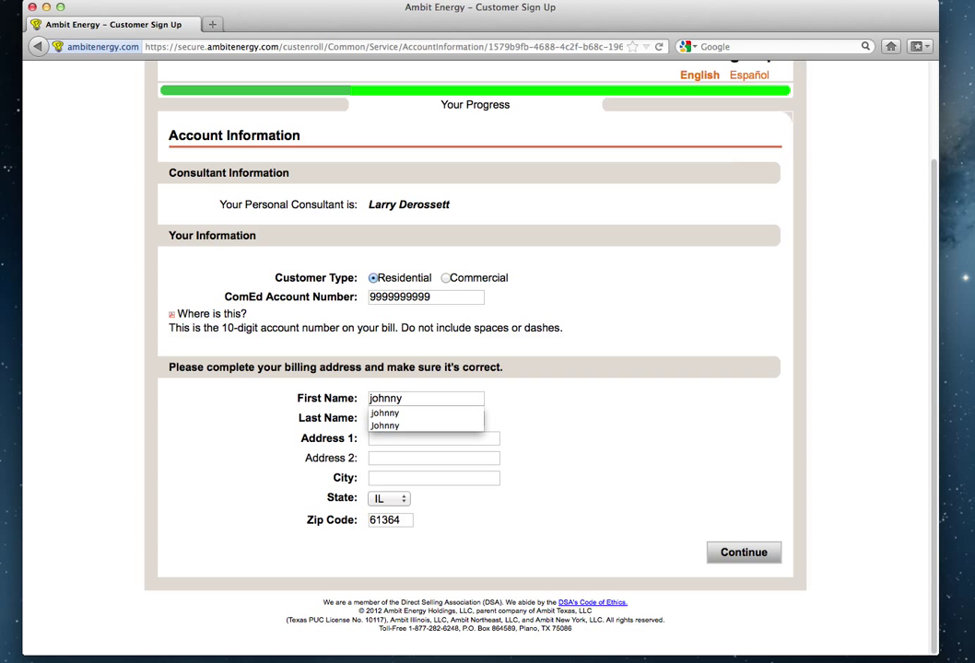
key("Escape")
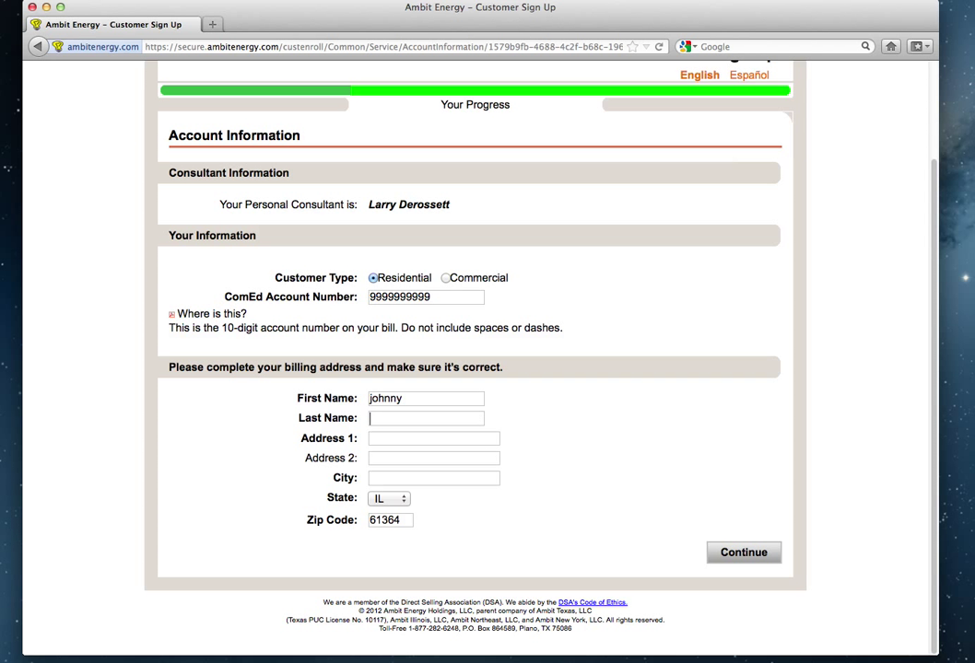
type("Smith")
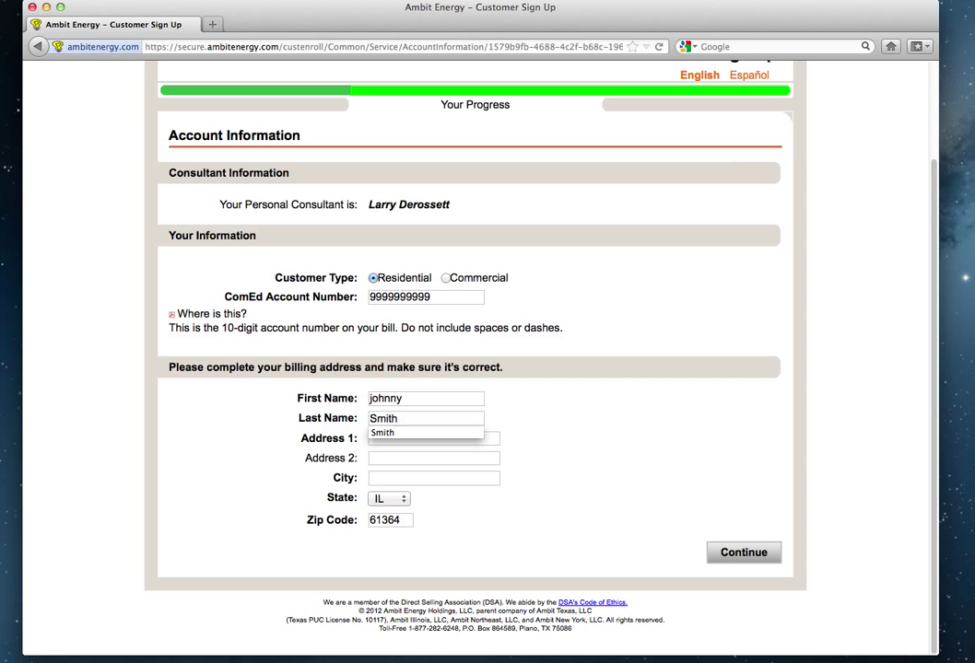
key("Escape")
Enter the customer's street address and city, fixing a typo in the city, then submit for verification.
type("123")
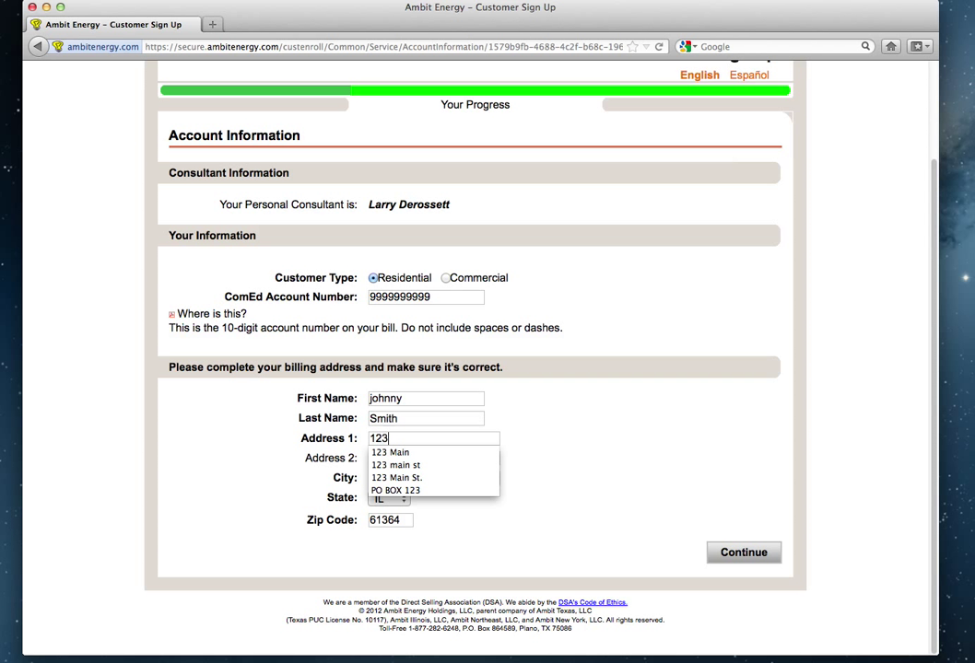
type(" main st")
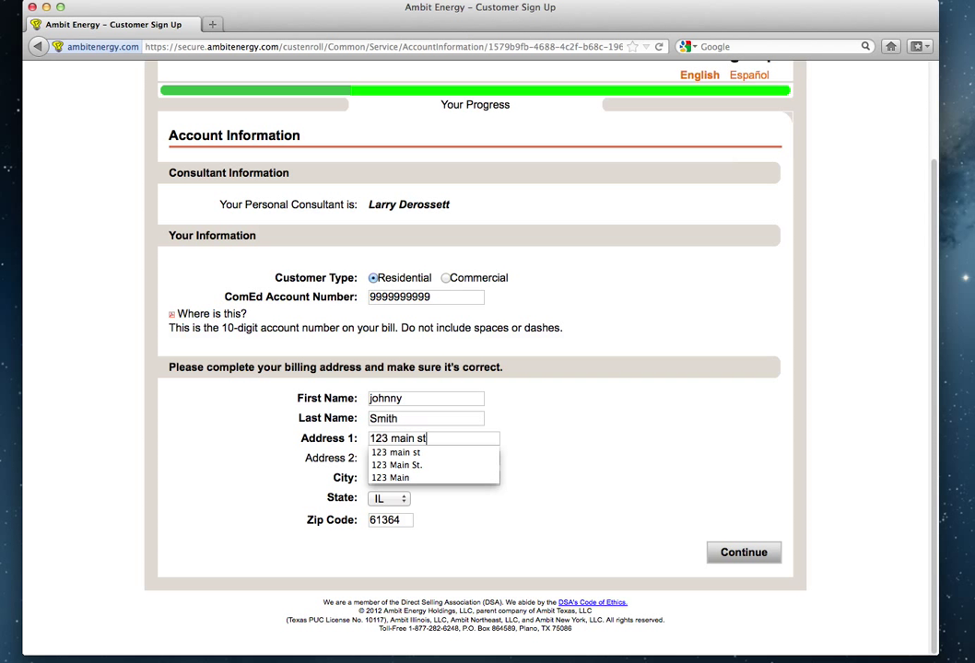
key("Tab")
key("Tab")
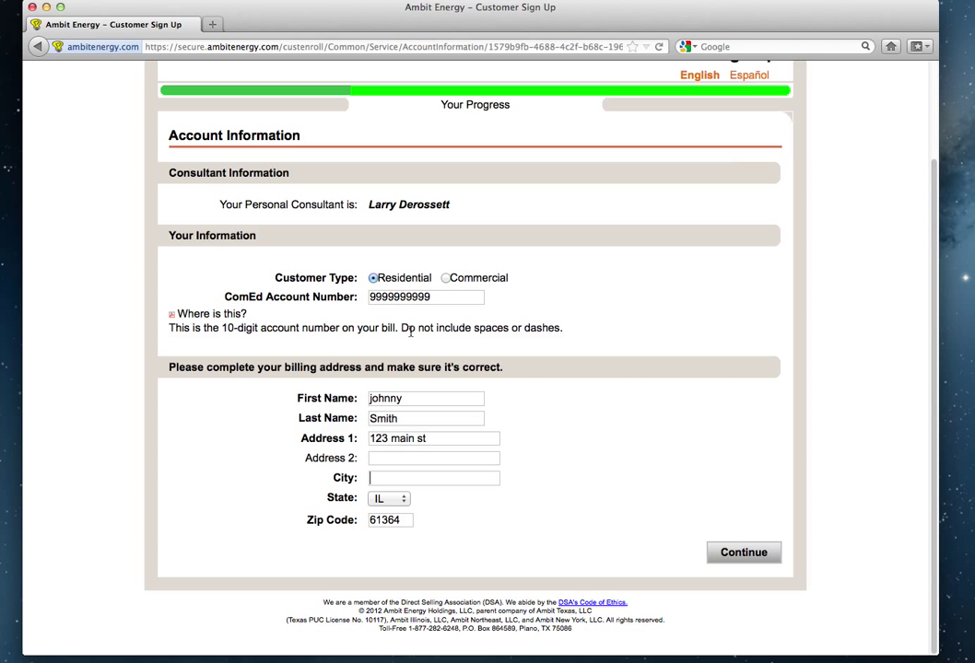
type("Streatro")
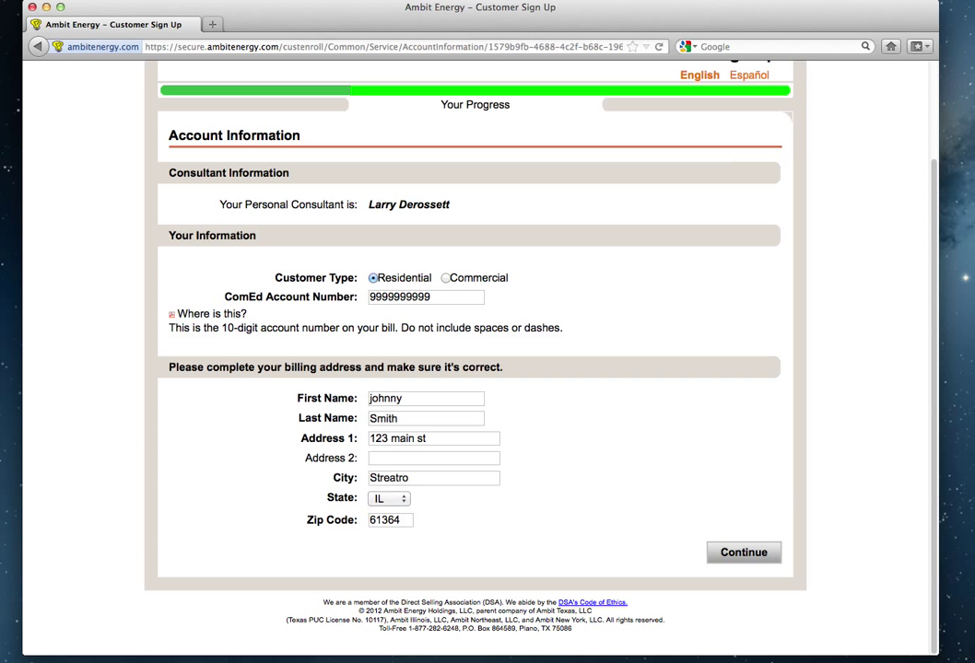
key("BackSpace")
type("or")
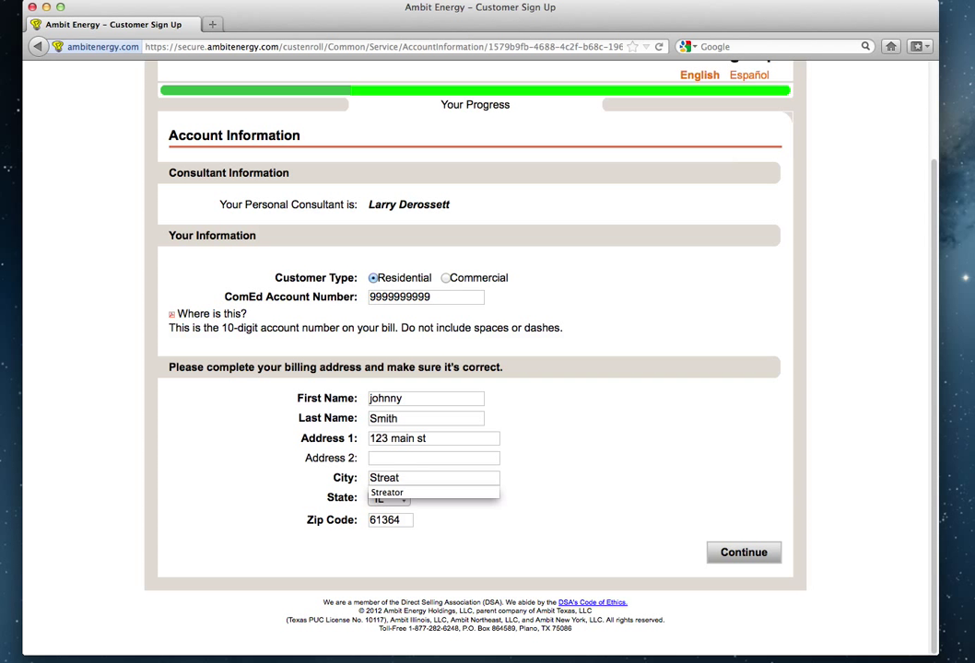
key("Tab")
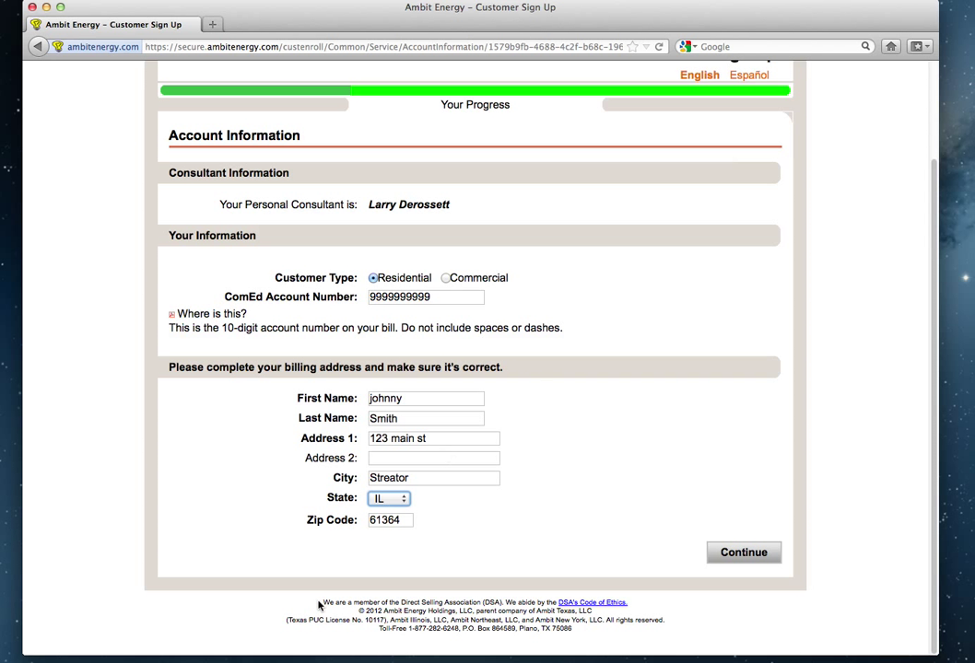
left_click(747, 555)
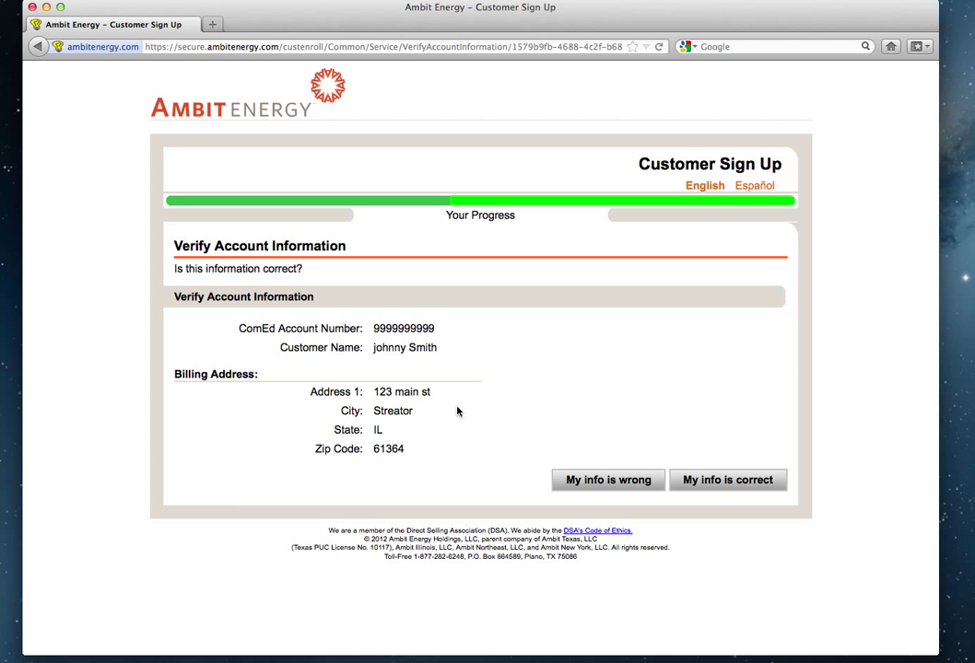
Choose 'My info is wrong' to return to the Account Information form.
left_click(612, 484)
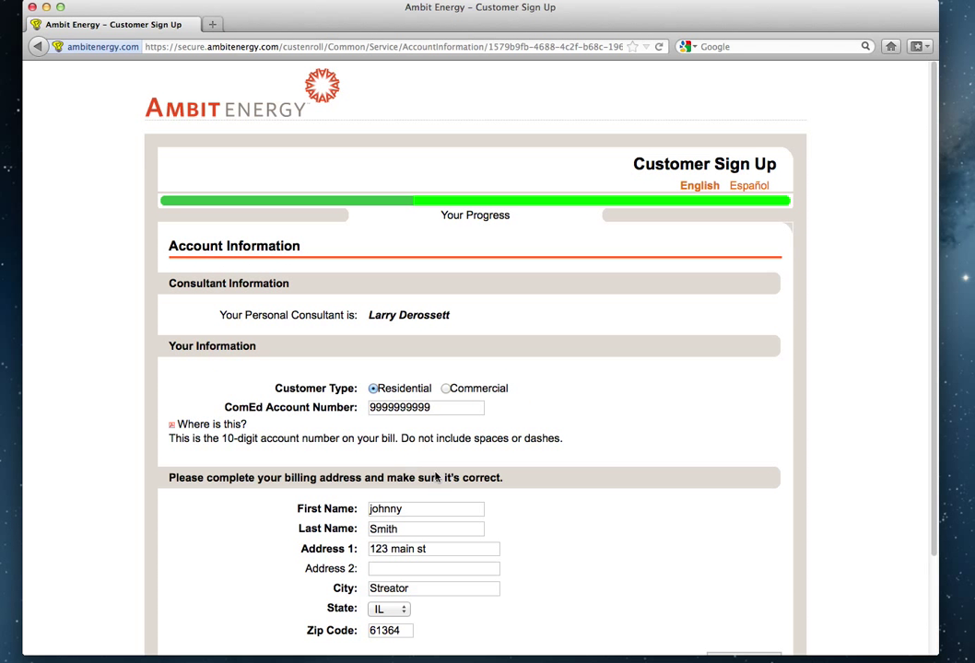
Capitalise the first name, replace the street with the autocomplete suggestion, and resubmit.
scroll(436, 477, "down", 3)
left_click(371, 399)
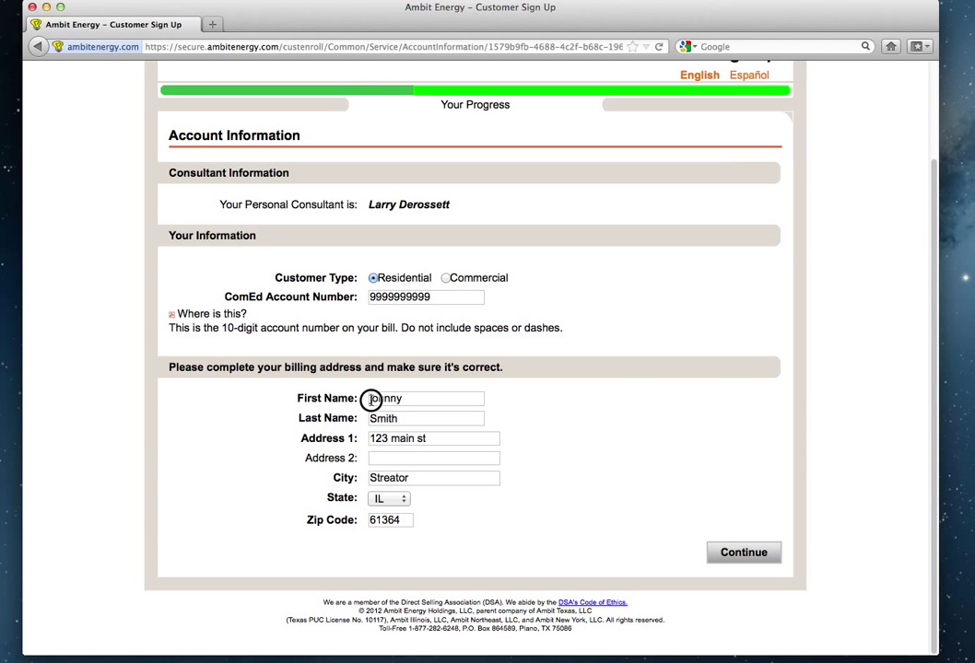
key("Delete")
type("J")
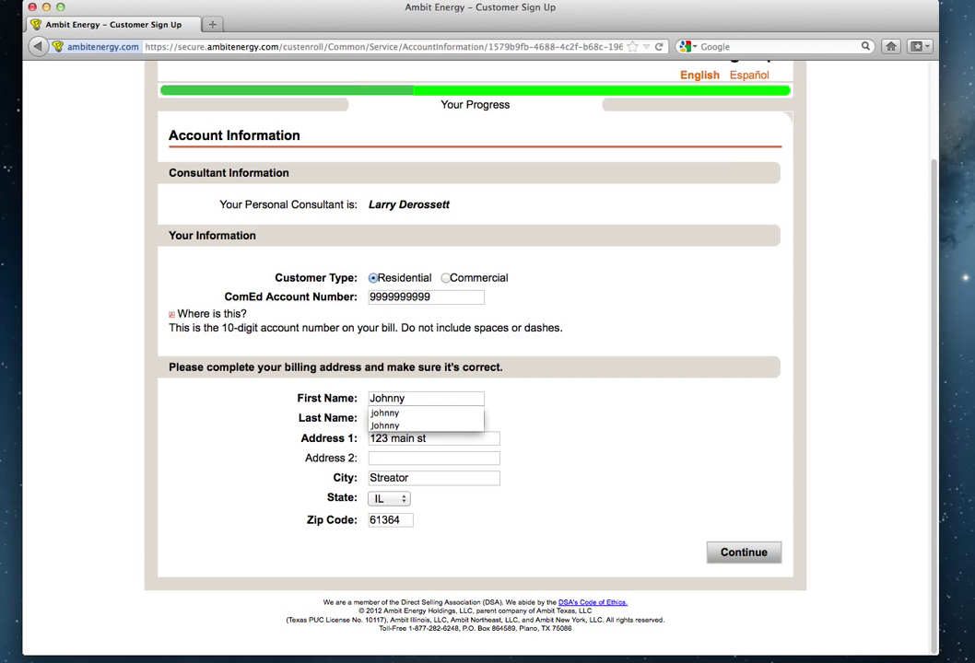
key("Tab")
key("Tab")
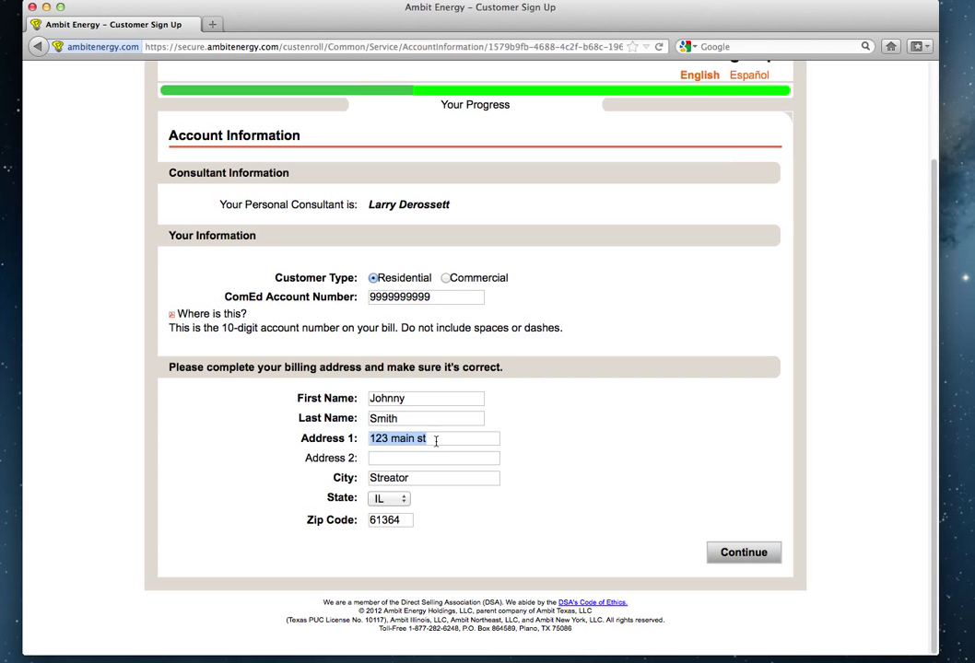
left_click(436, 441)
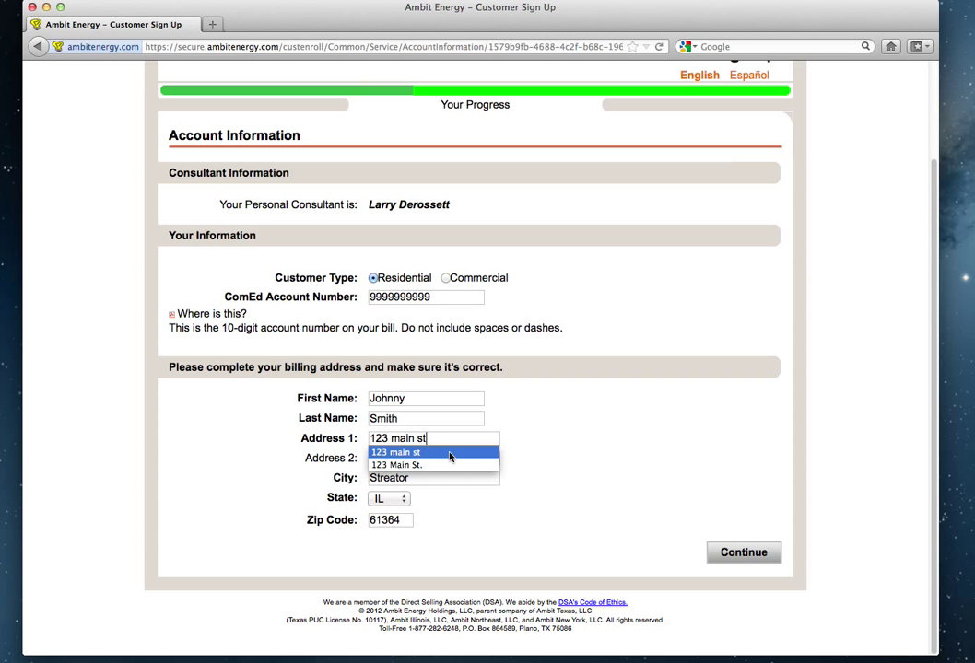
left_click(440, 465)
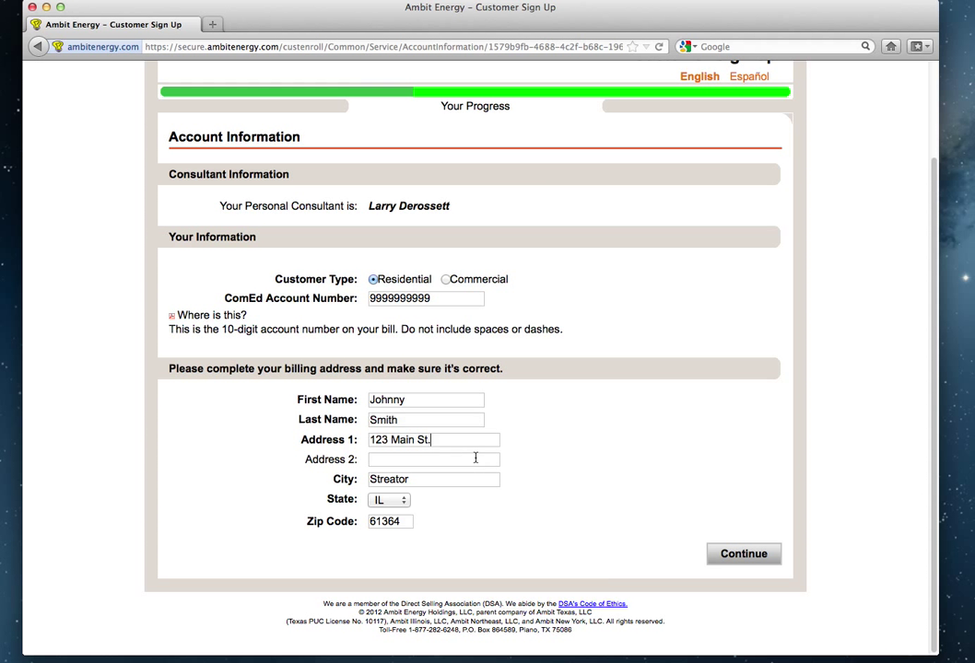
scroll(452, 459, "up", 1)
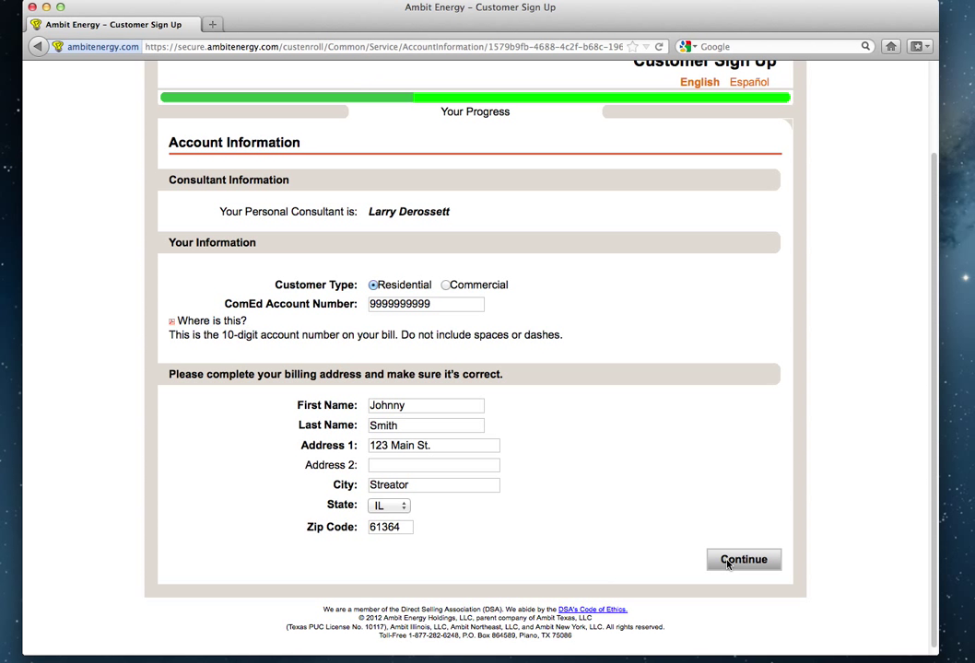
left_click(727, 563)
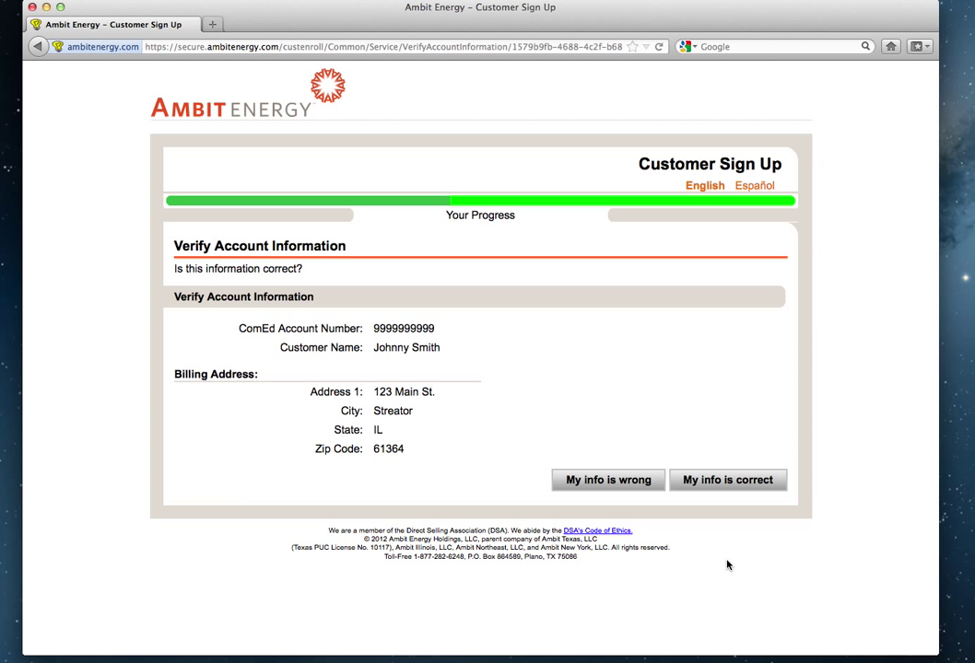
Confirm the account details with 'My info is correct'.
left_click(717, 483)
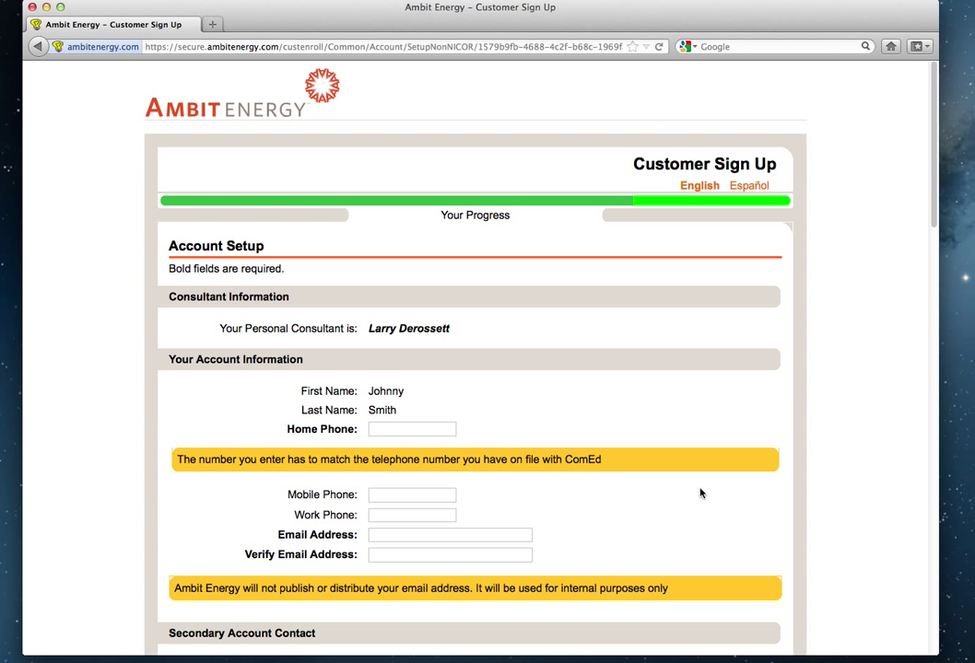
Enter the customer's home and mobile phone numbers, keeping Home as best contact number.
scroll(572, 374, "down", 5)
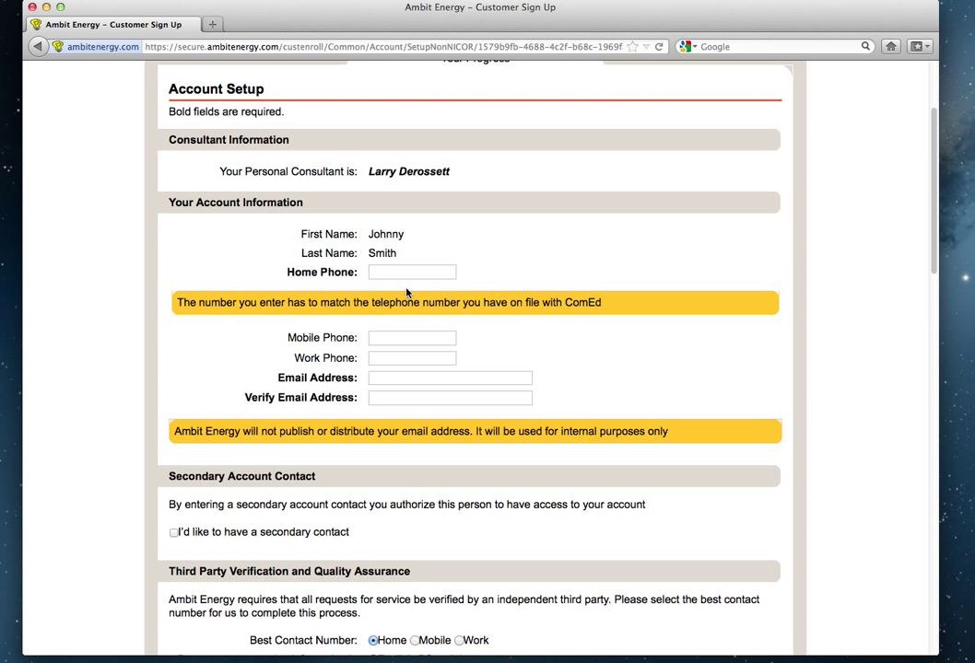
type("(815")
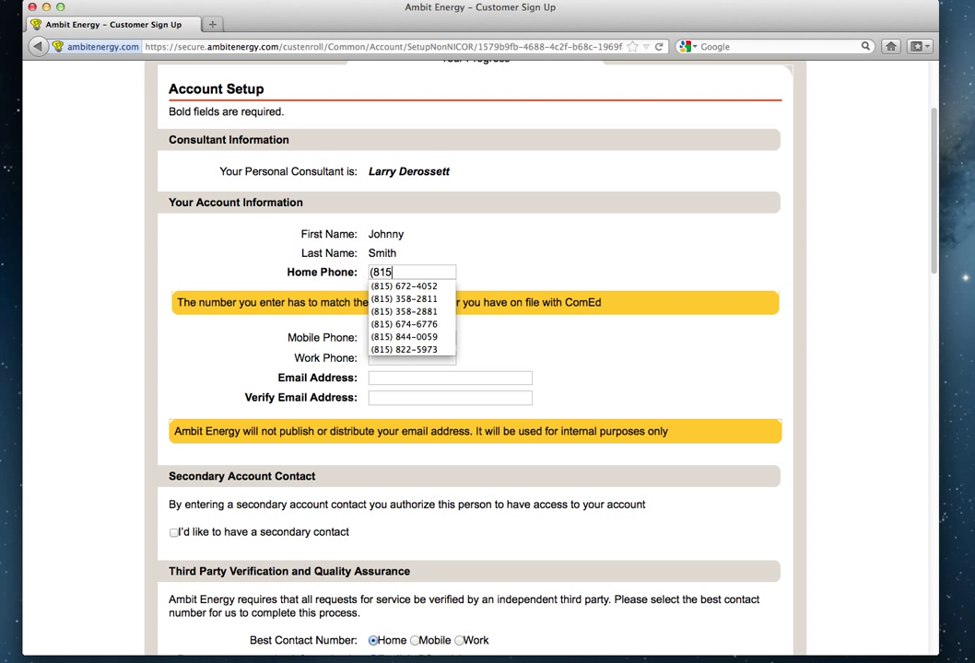
type(") 999-9999")
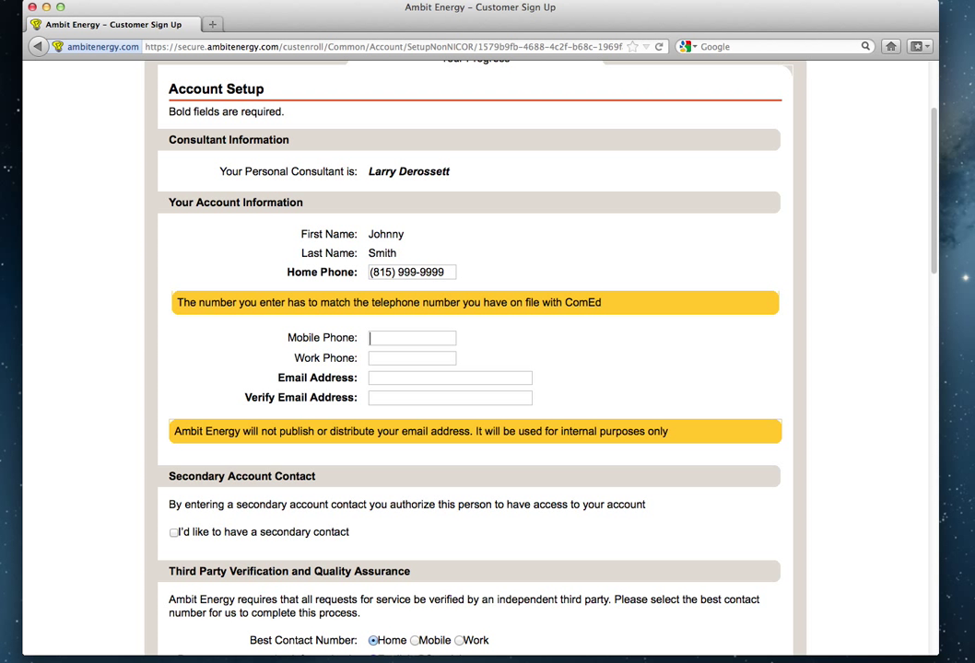
type("(815")
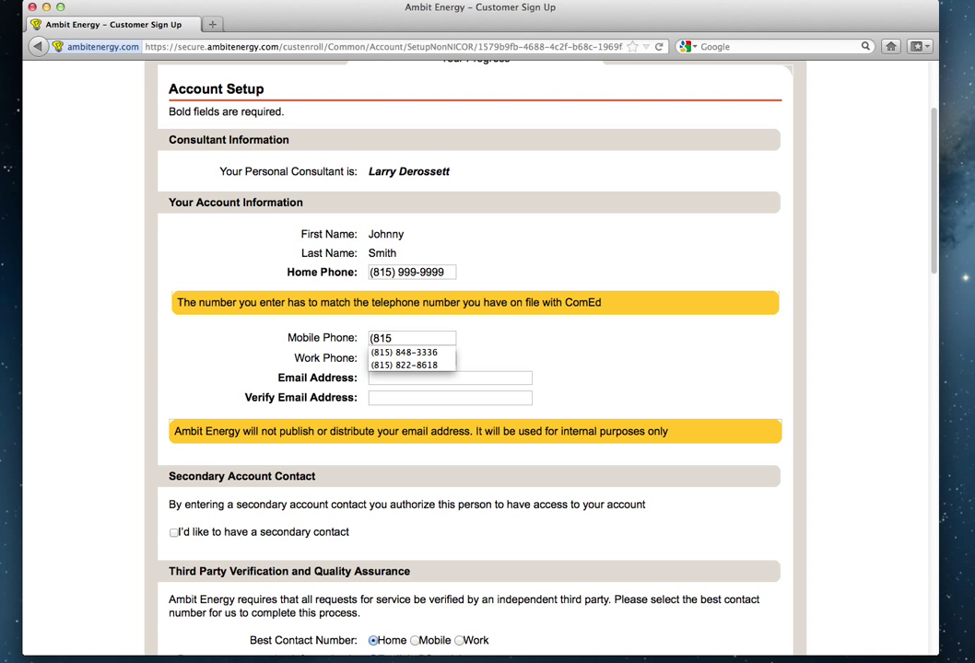
type(") 888-8888")
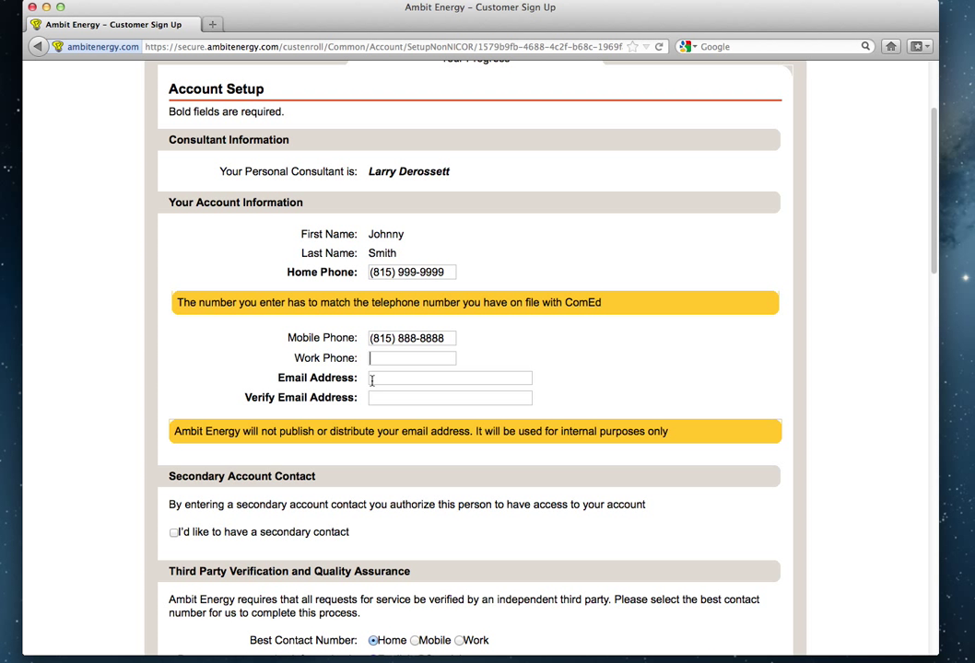
left_click(371, 379)
left_click(371, 380)
scroll(652, 363, "down", 1)
scroll(645, 362, "down", 2)
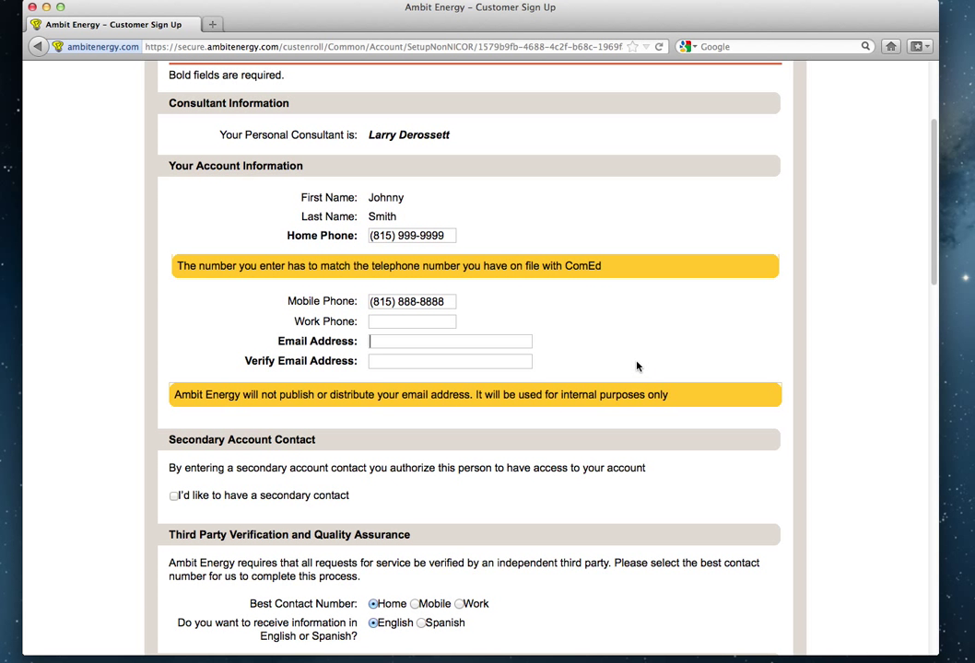
Add a secondary account contact, entering the contact's first name and password.
scroll(636, 366, "down", 4)
scroll(635, 366, "down", 1)
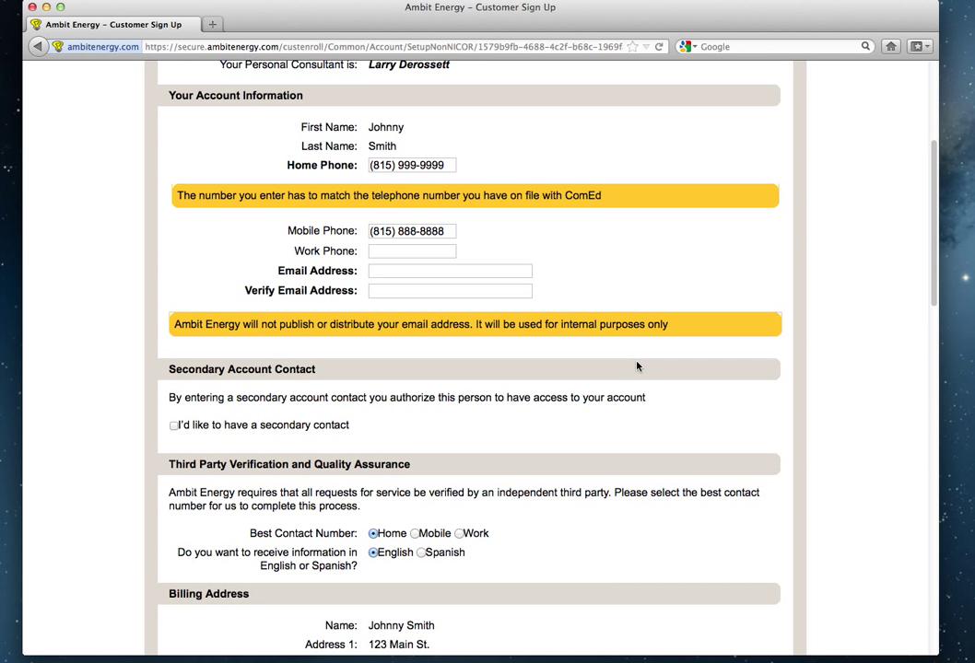
left_click(440, 271)
left_click(174, 426)
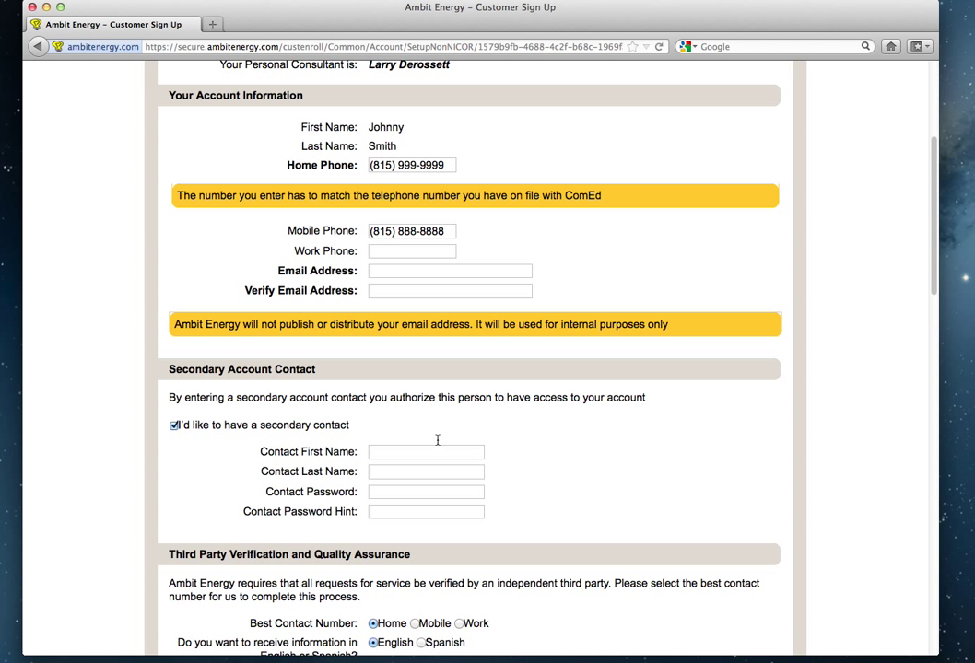
left_click(391, 453)
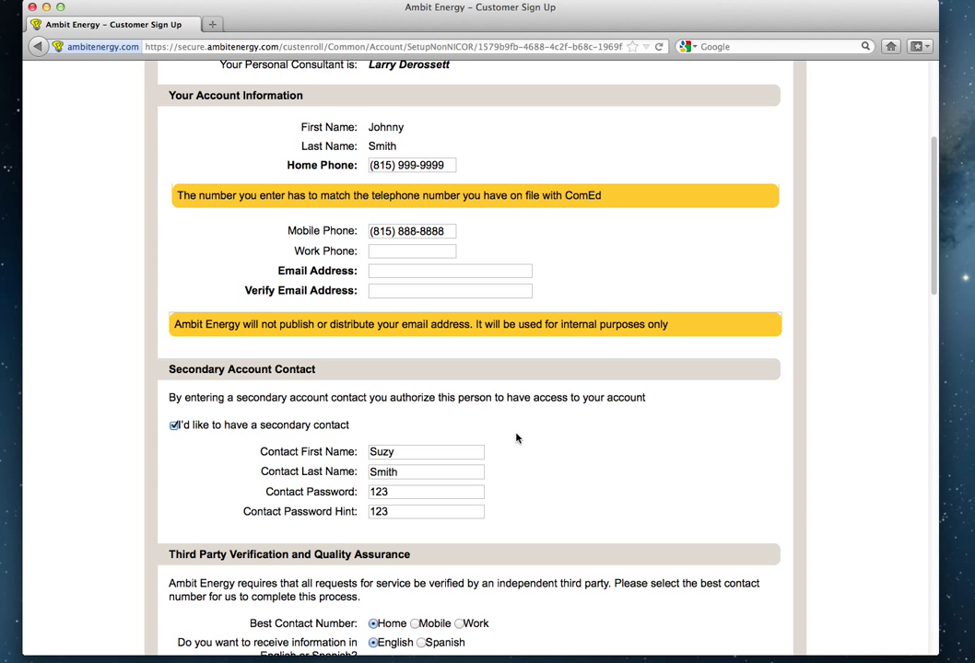
Choose Mobile as the best contact number.
scroll(543, 496, "down", 1)
scroll(544, 496, "down", 5)
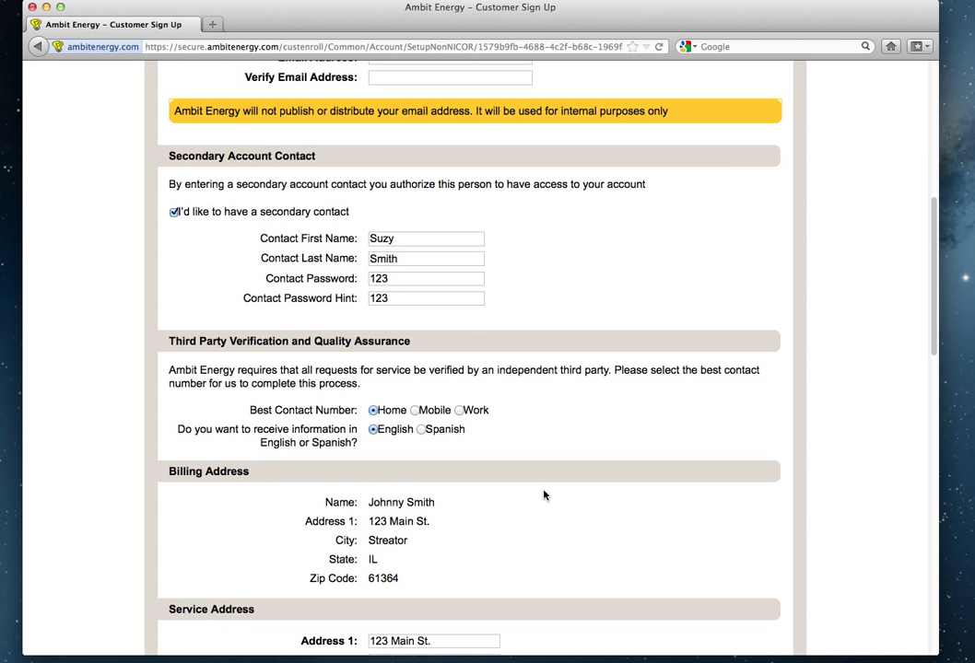
left_click(416, 412)
Scroll down to the electric plan options, then back up to review the phone numbers and addresses.
scroll(518, 396, "down", 2)
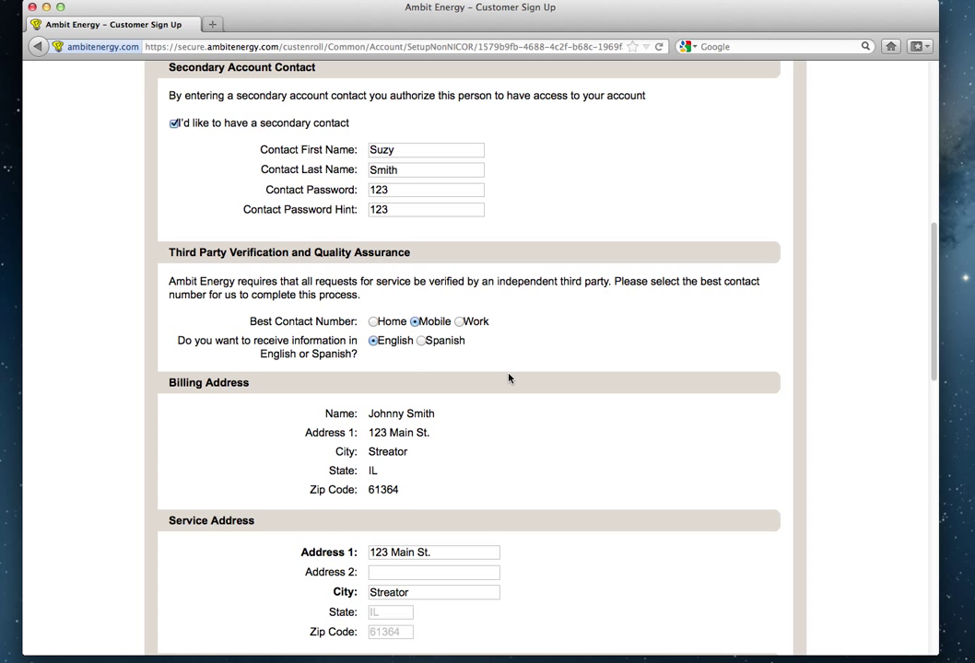
scroll(507, 379, "down", 3)
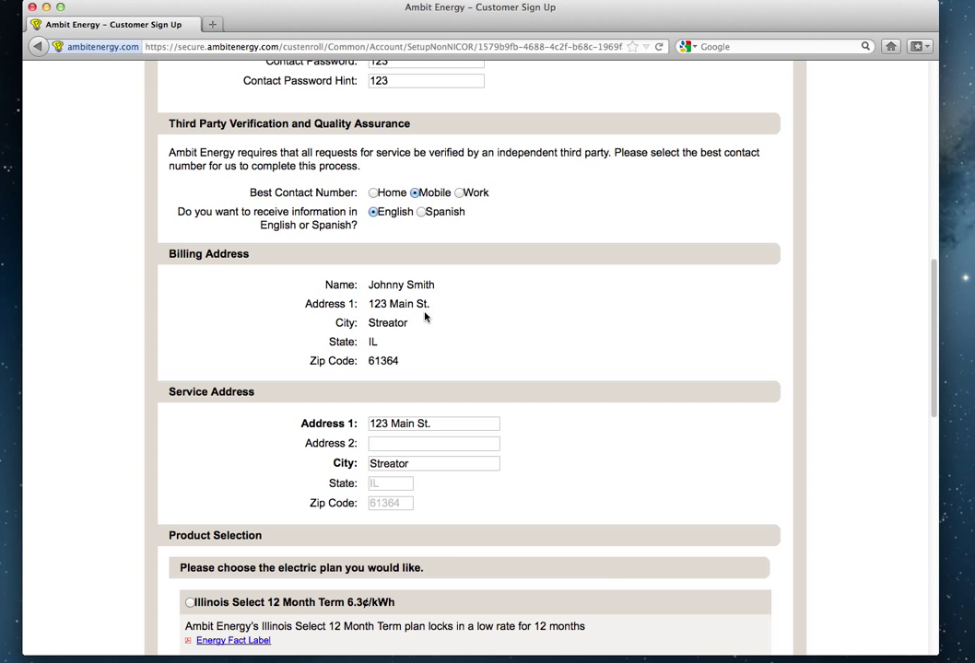
scroll(425, 317, "down", 3)
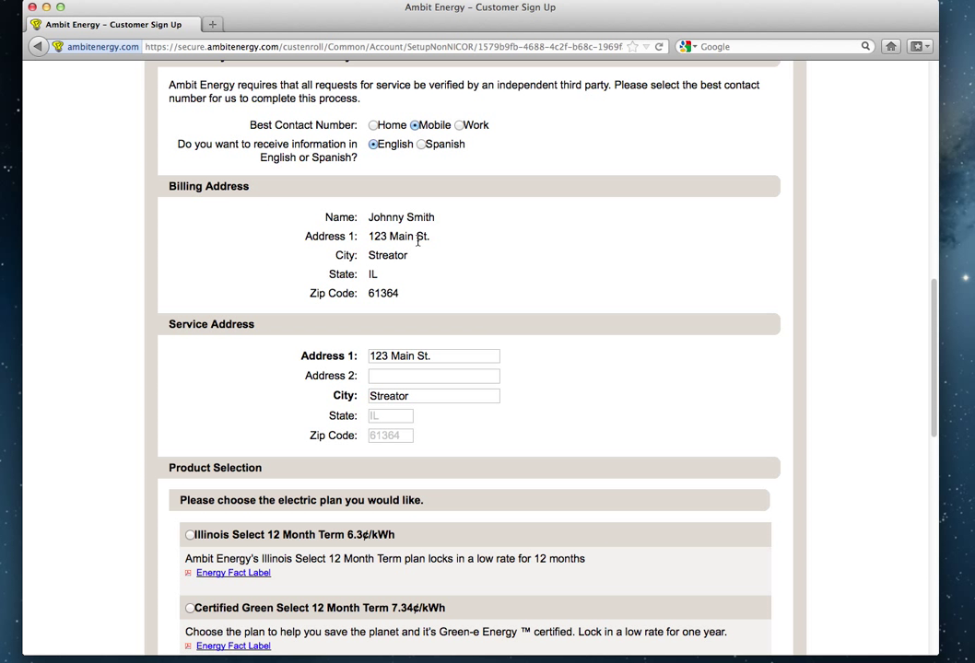
scroll(417, 246, "down", 1)
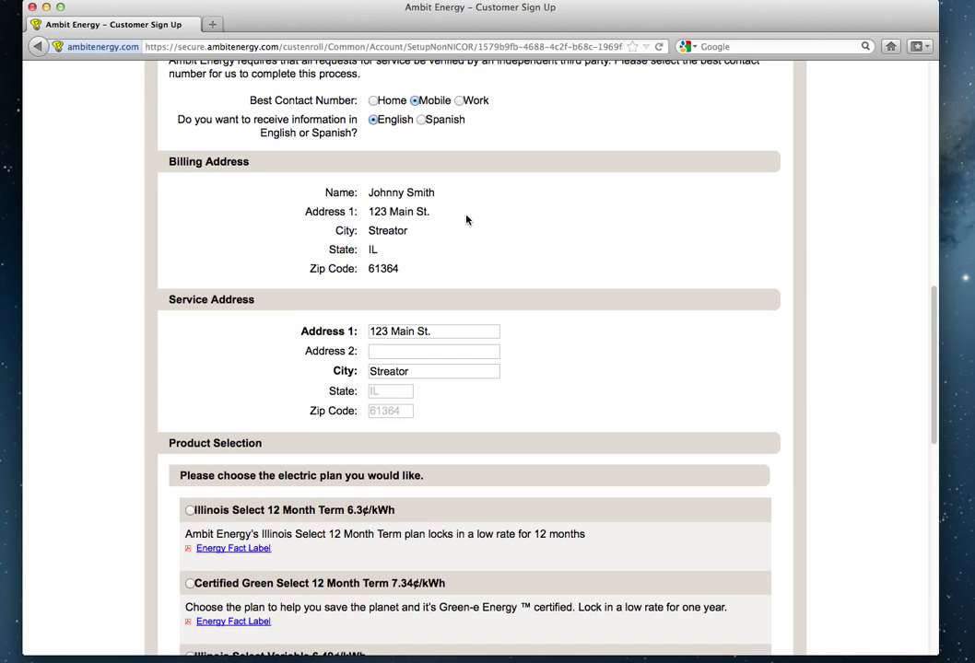
scroll(466, 219, "down", 1)
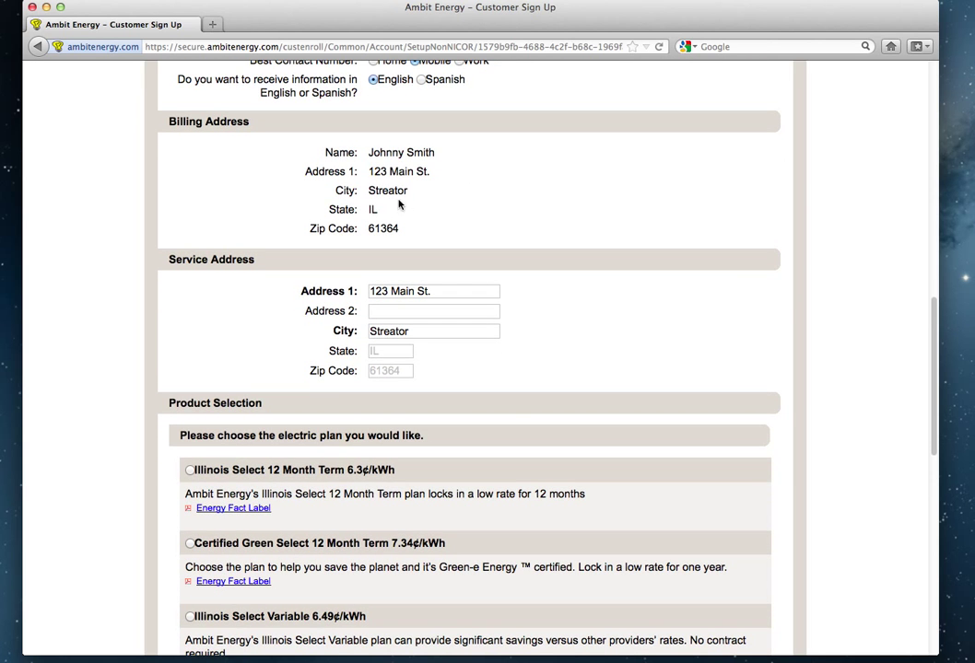
scroll(516, 248, "down", 15)
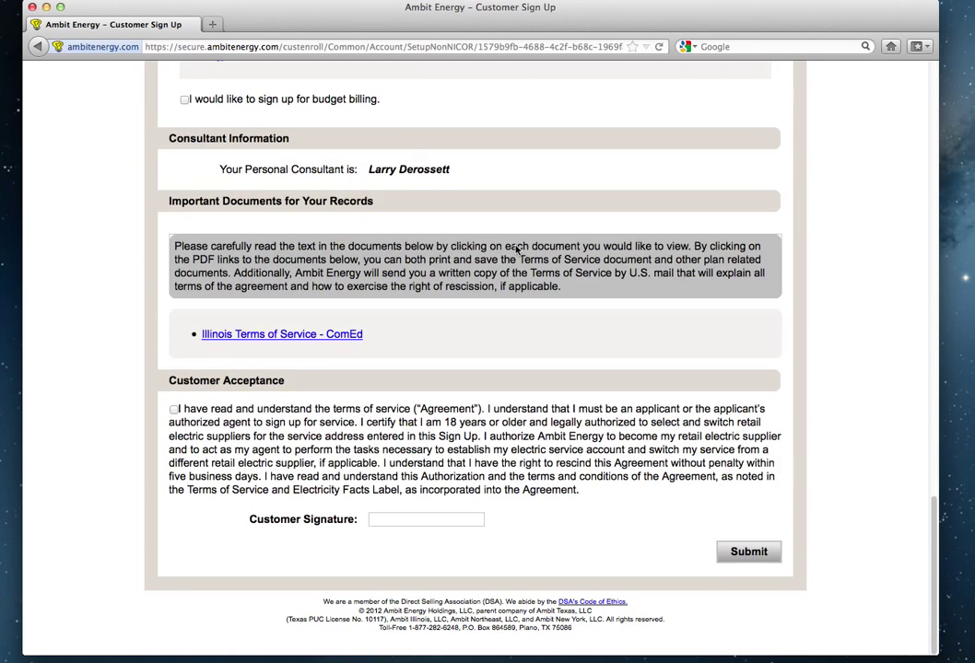
scroll(516, 249, "up", 15)
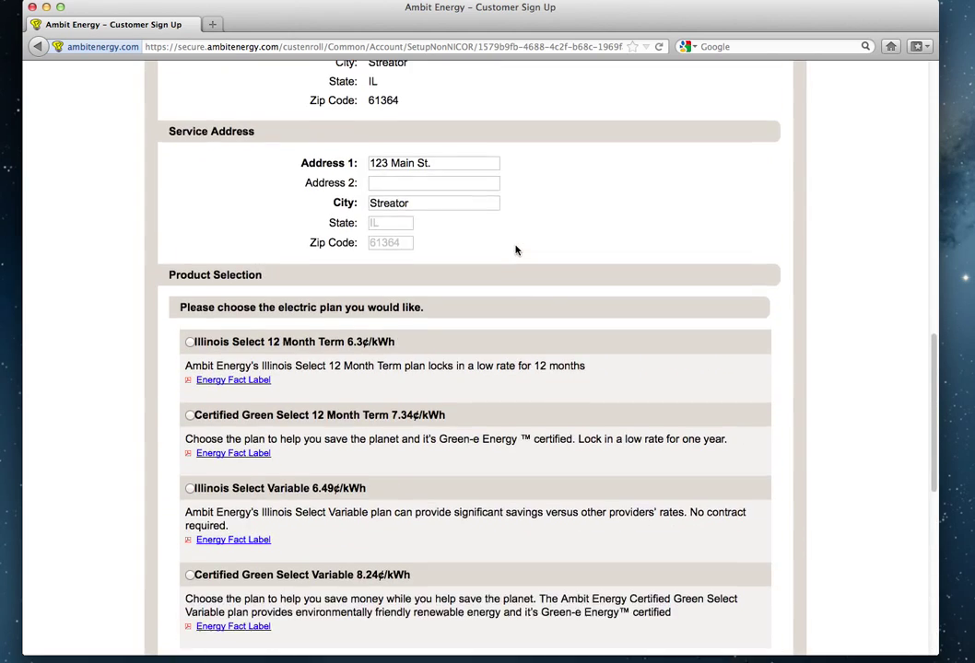
scroll(516, 250, "up", 3)
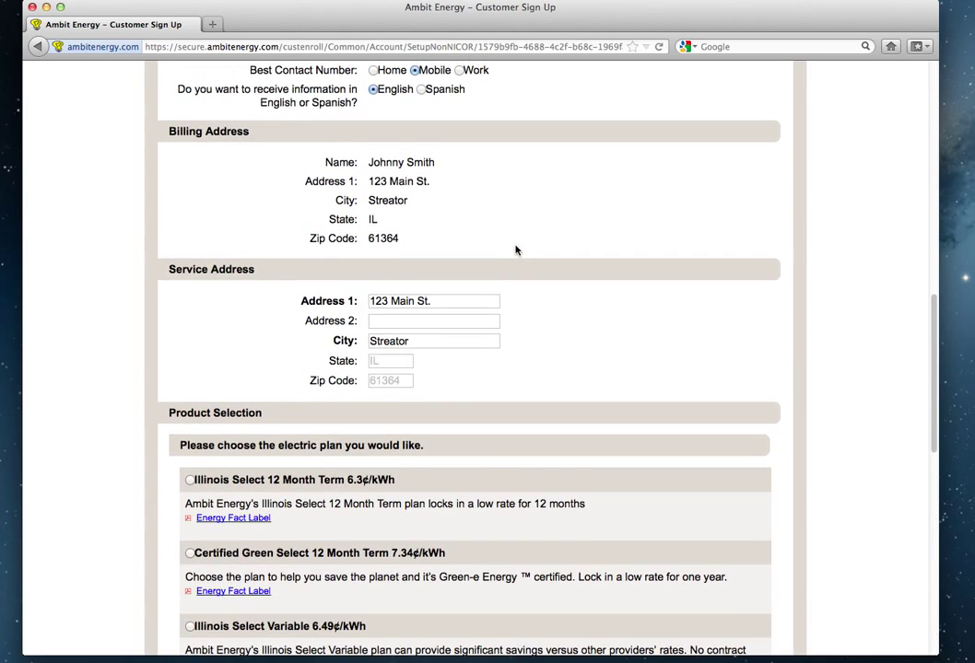
scroll(516, 250, "up", 10)
scroll(516, 250, "up", 3)
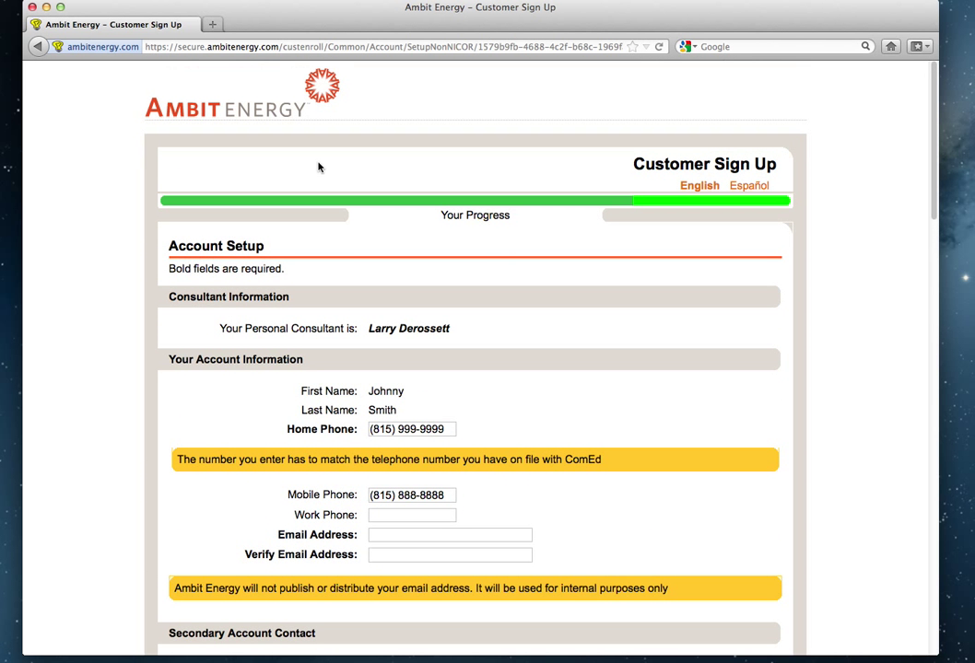
Go back, mark the account info wrong, replace billing Address 1 with a PO box, and confirm.
left_click(36, 46)
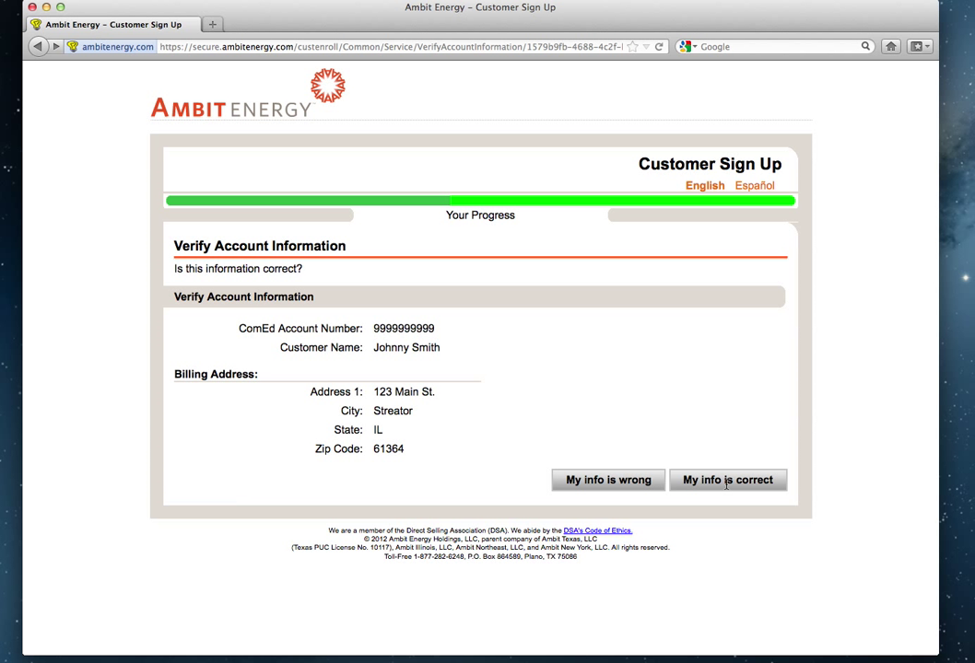
left_click(616, 483)
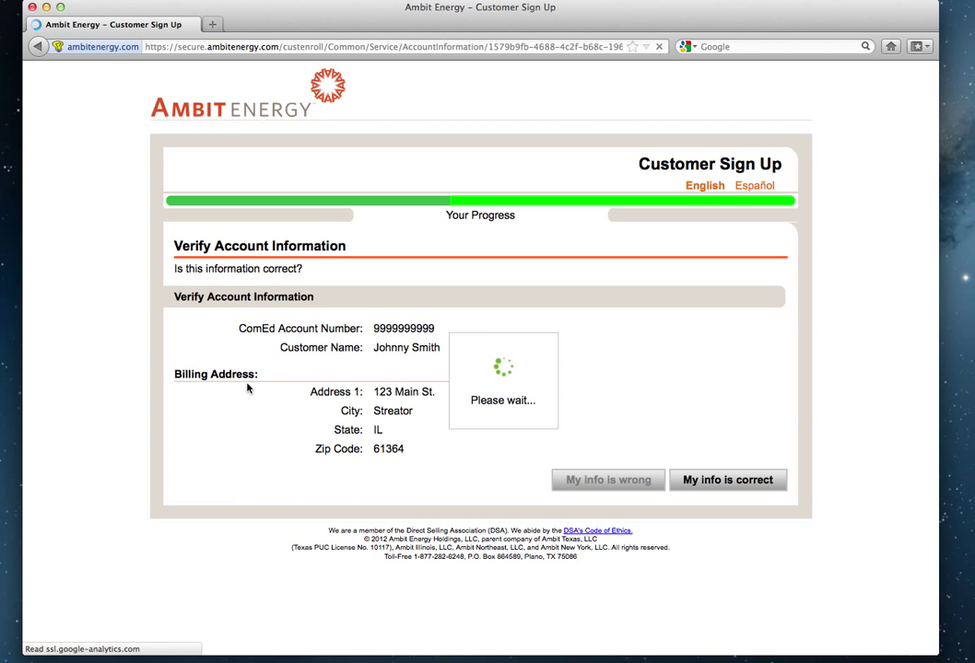
scroll(355, 429, "down", 3)
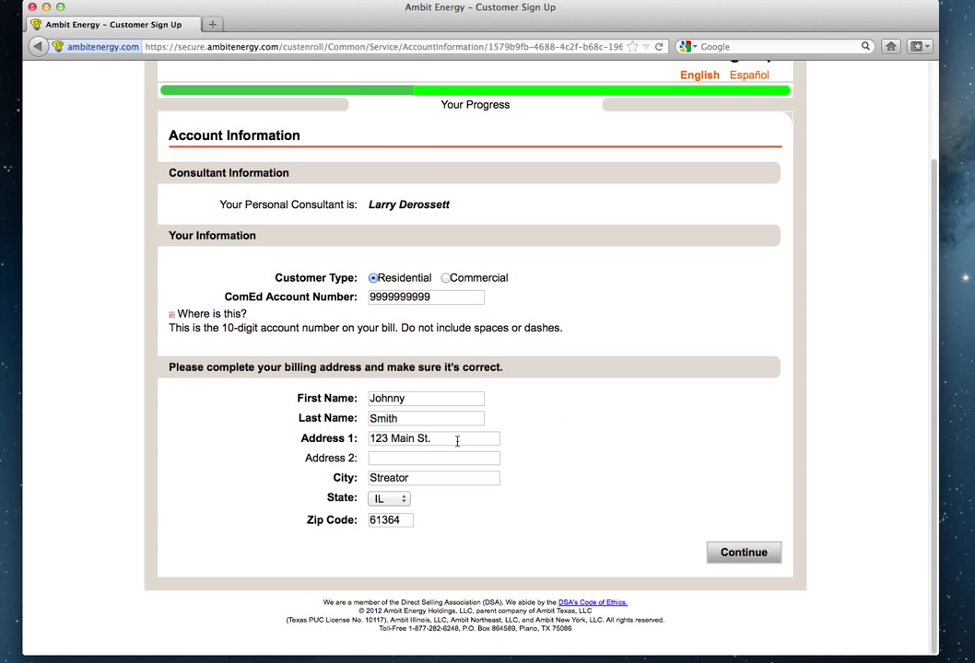
left_click_drag(433, 439, 358, 439)
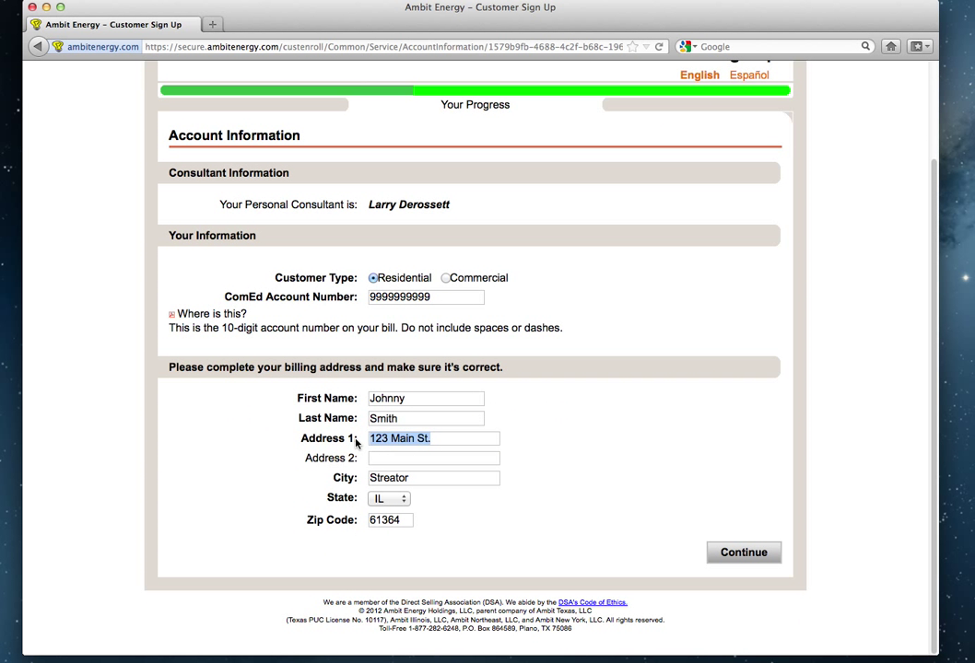
type("PO BOX")
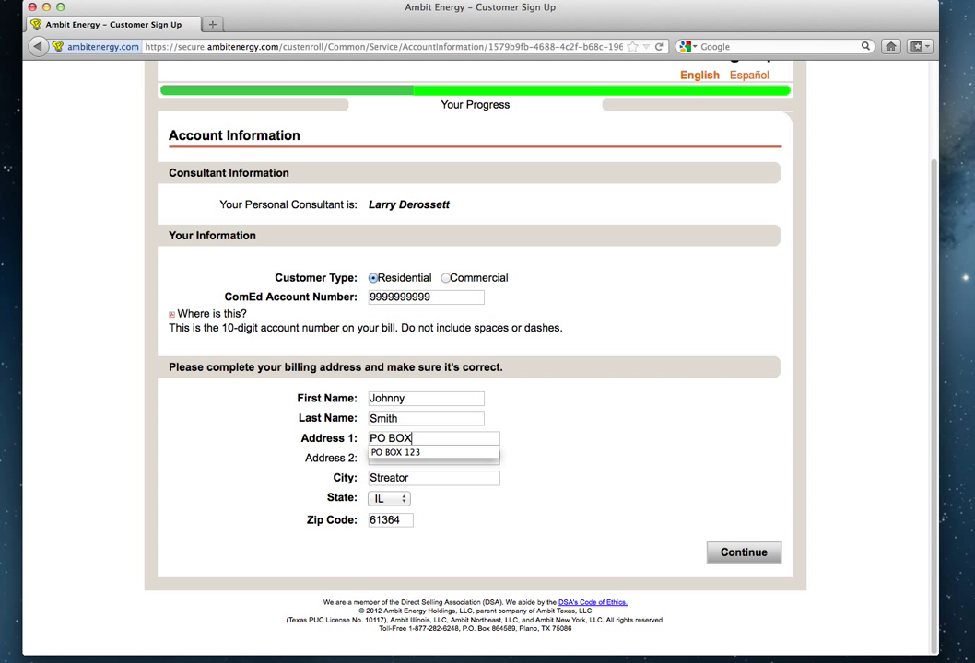
type(" 123")
left_click(745, 553)
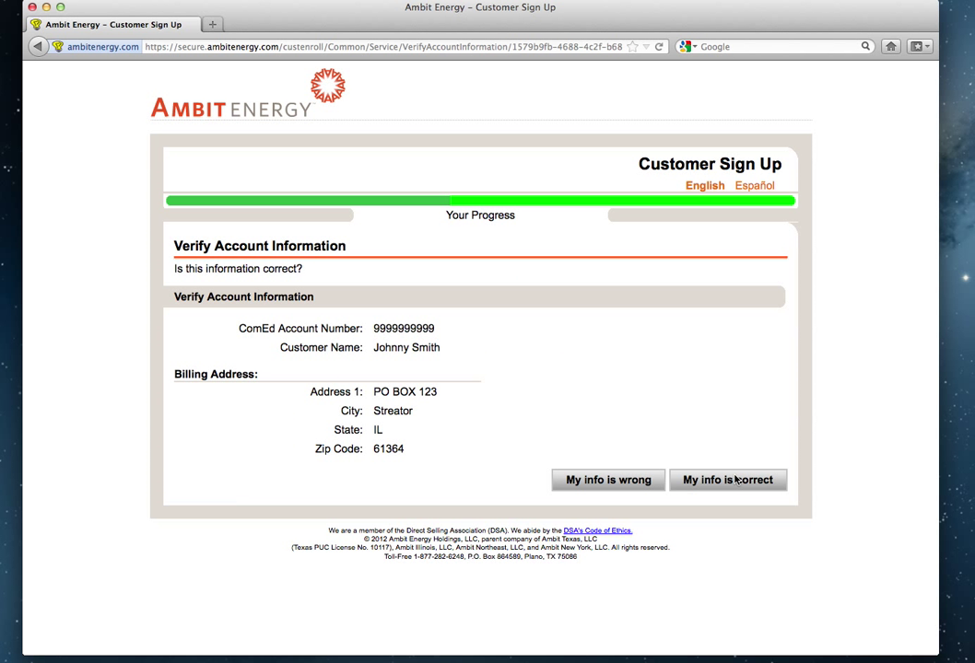
left_click(733, 480)
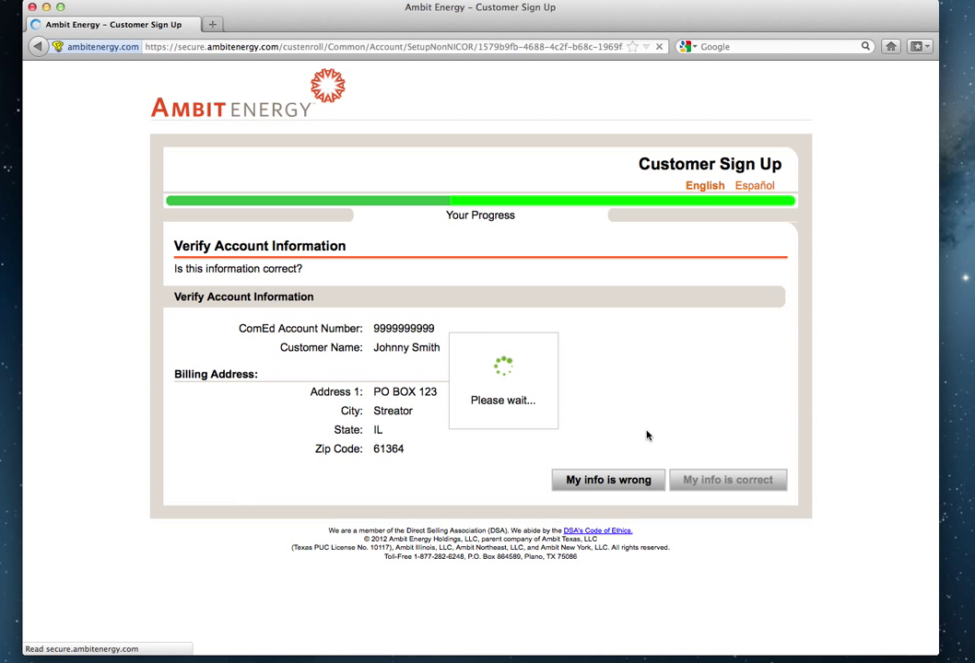
scroll(573, 387, "down", 4)
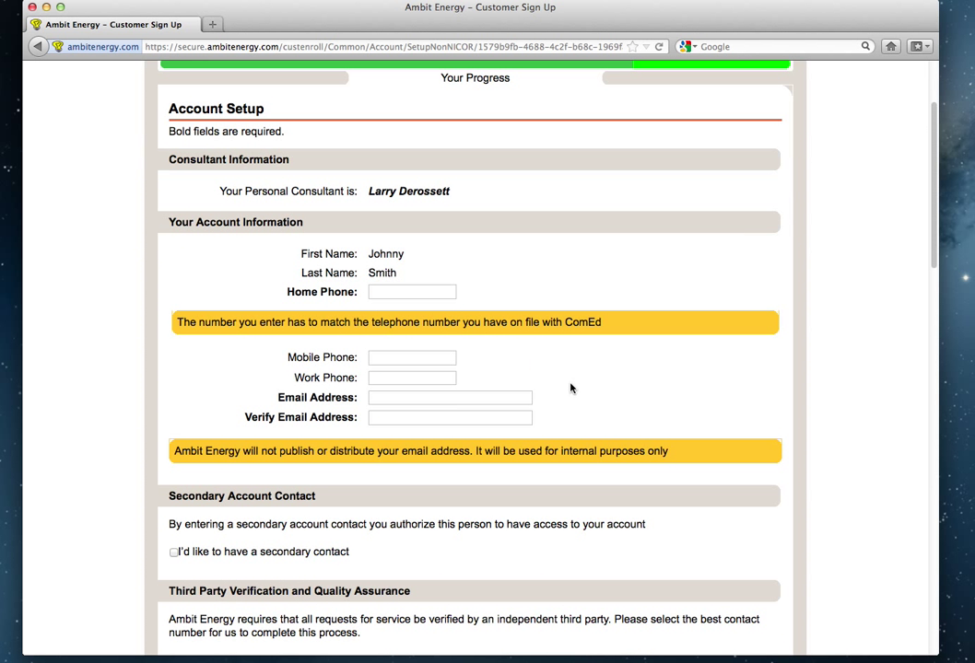
Enter the home phone number, correcting its missing last digit.
left_click(397, 293)
type("(81")
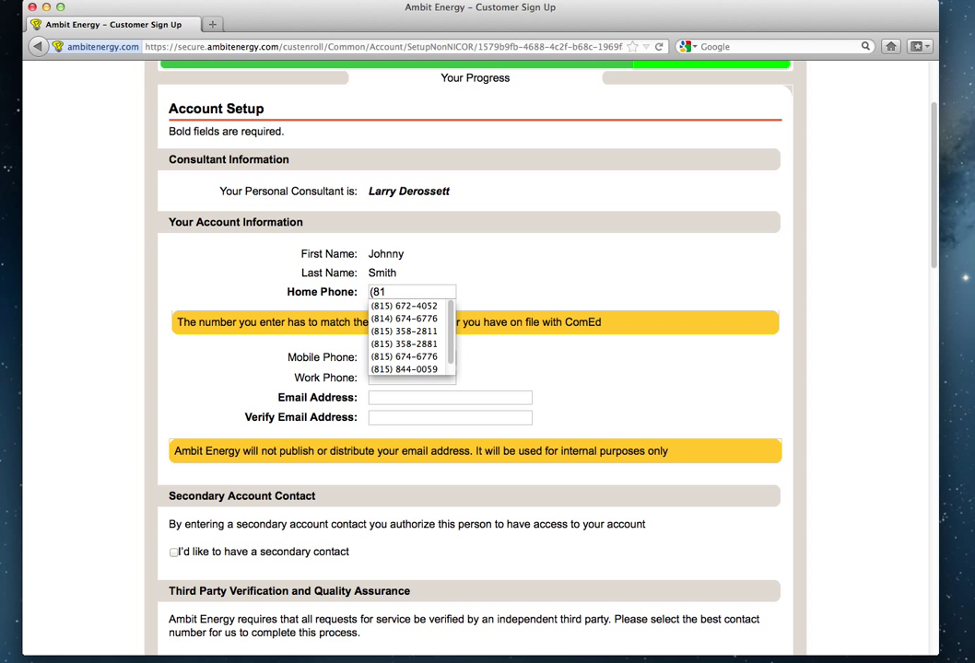
type("5) 999-999")
key("Tab")
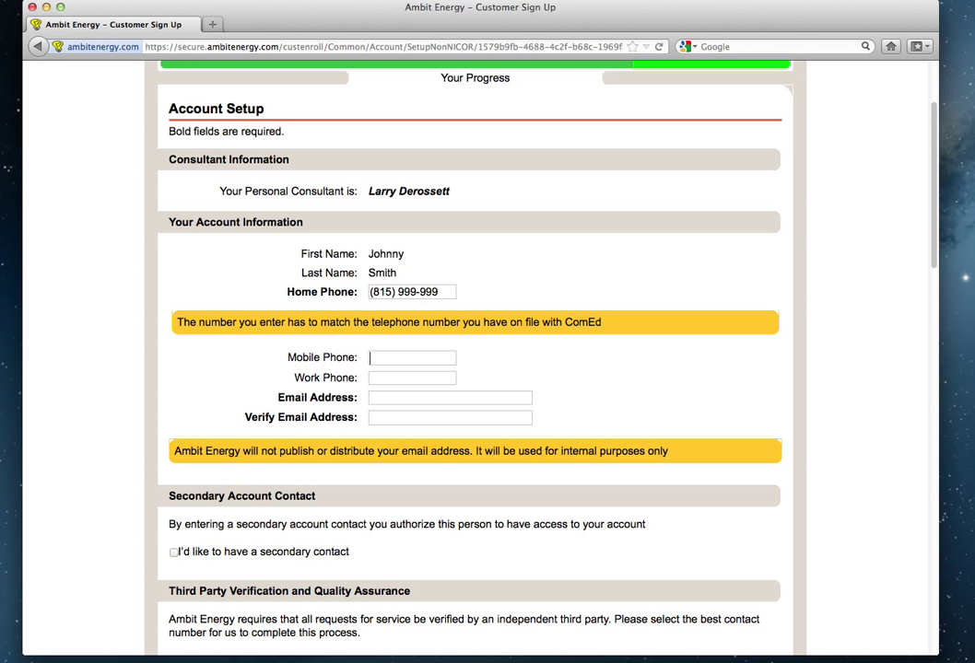
triple_click(442, 291)
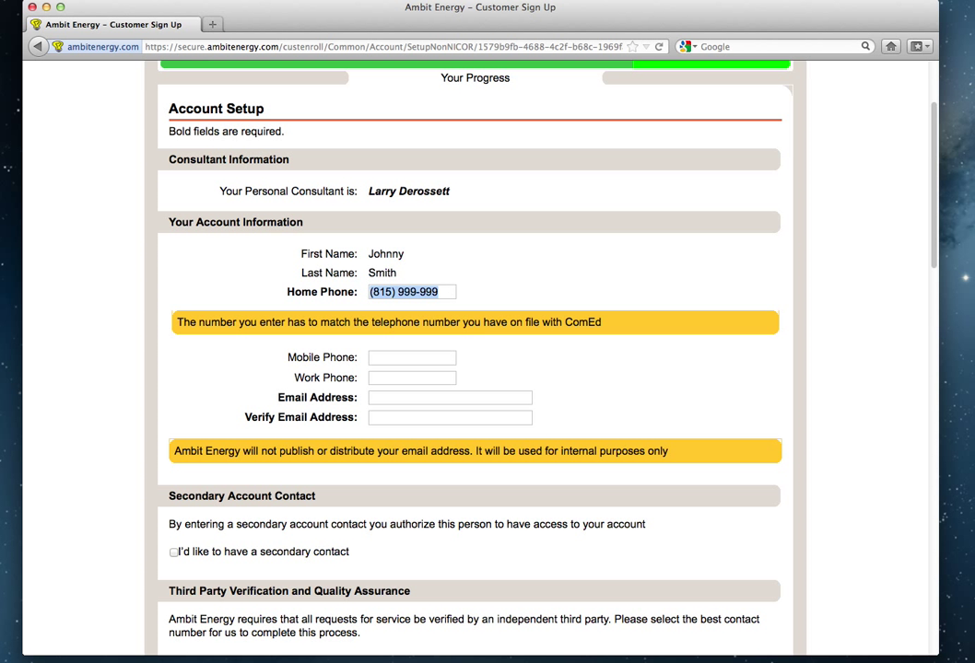
left_click(442, 291)
type("9")
key("Tab")
key("Tab")
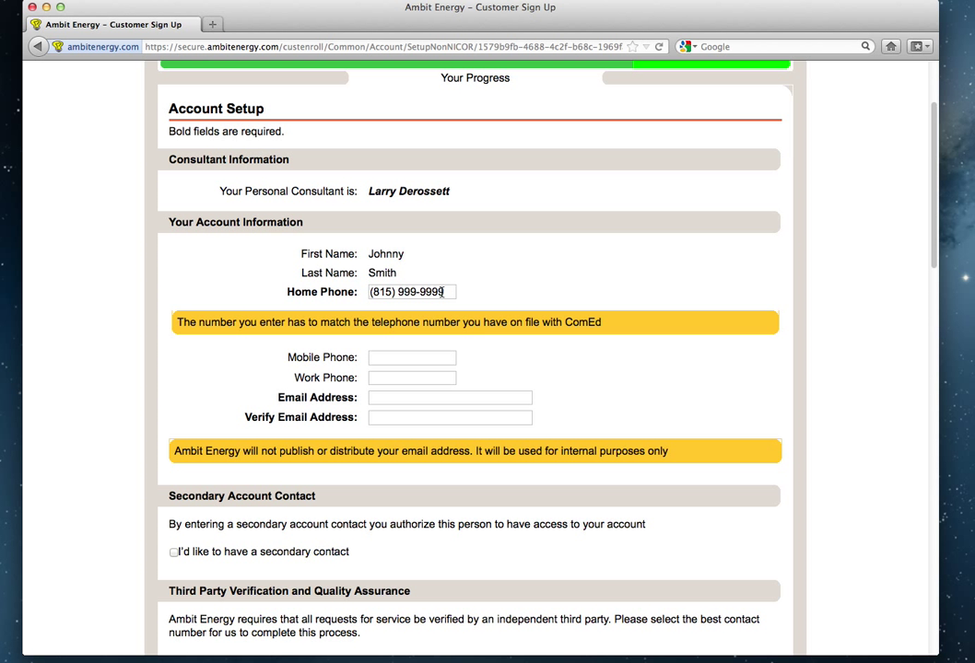
Enter the mobile phone number and make Mobile the best contact number.
left_click(381, 355)
type("(815")
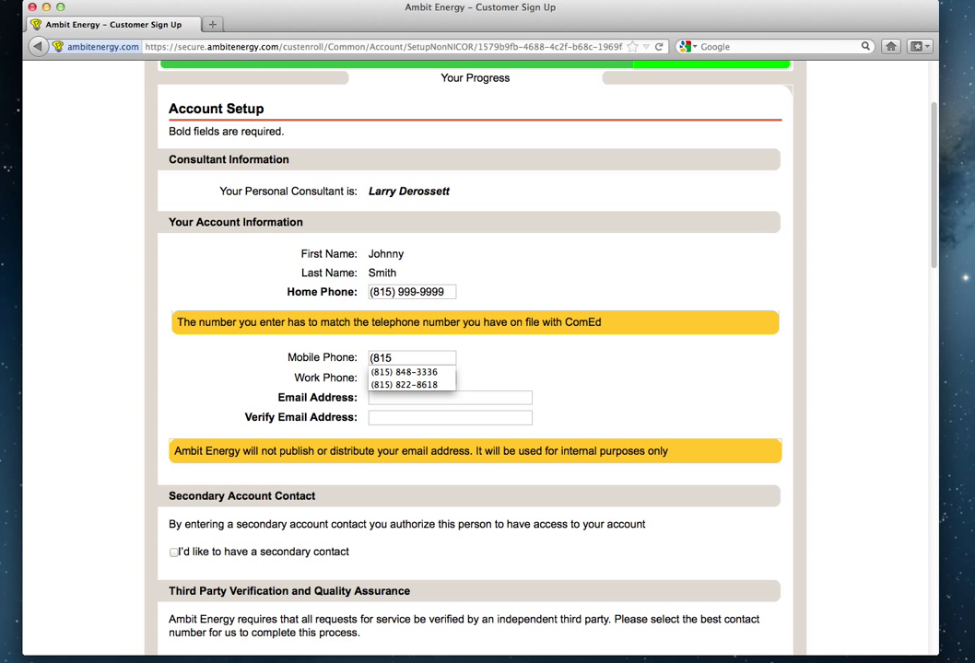
type(") 888-8888")
key("Tab")
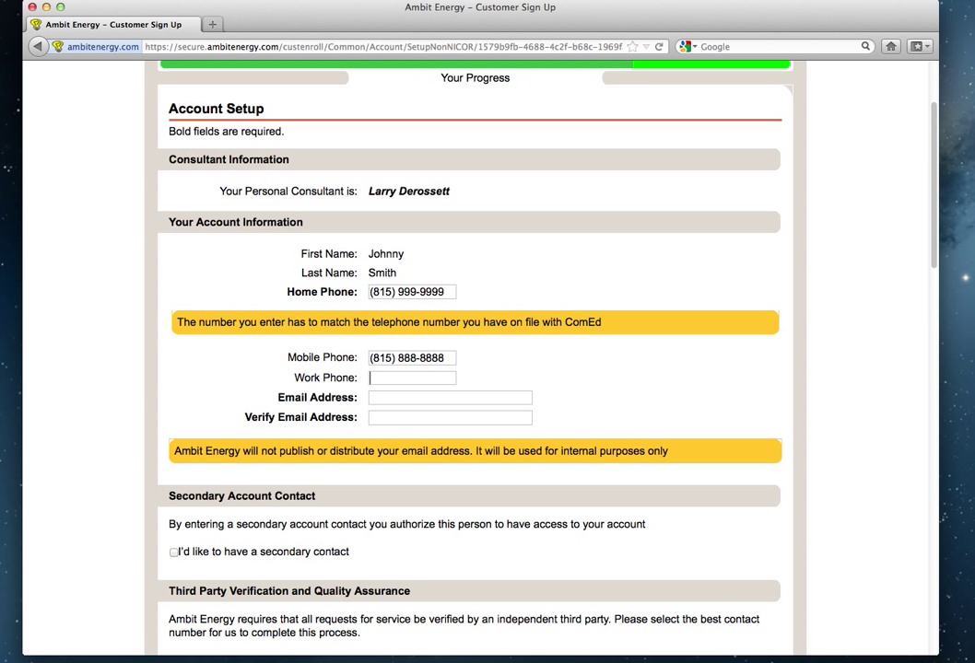
scroll(392, 402, "up", 1)
left_click(381, 408)
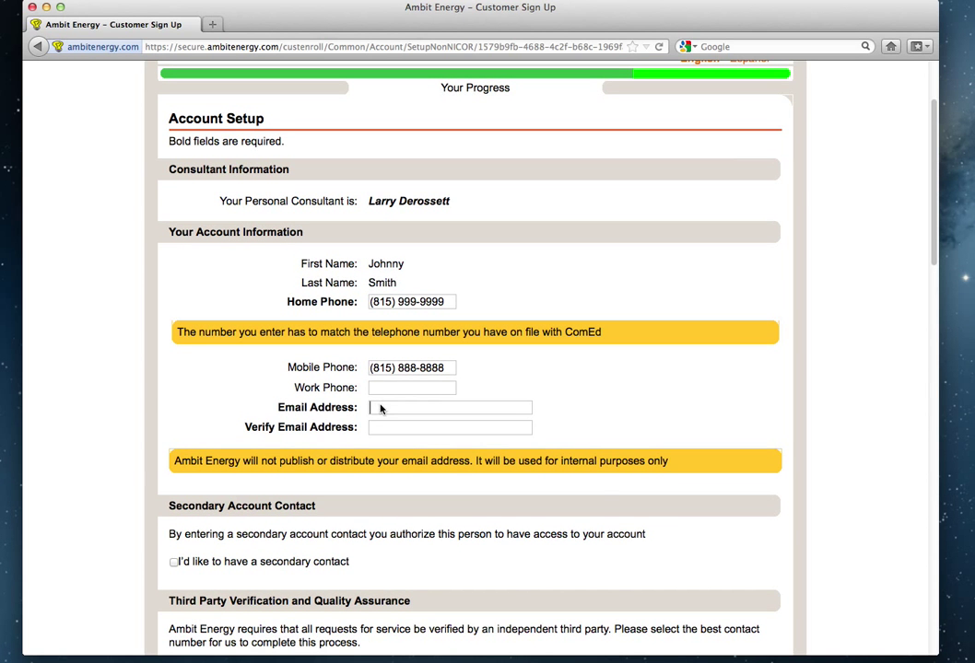
scroll(590, 424, "down", 5)
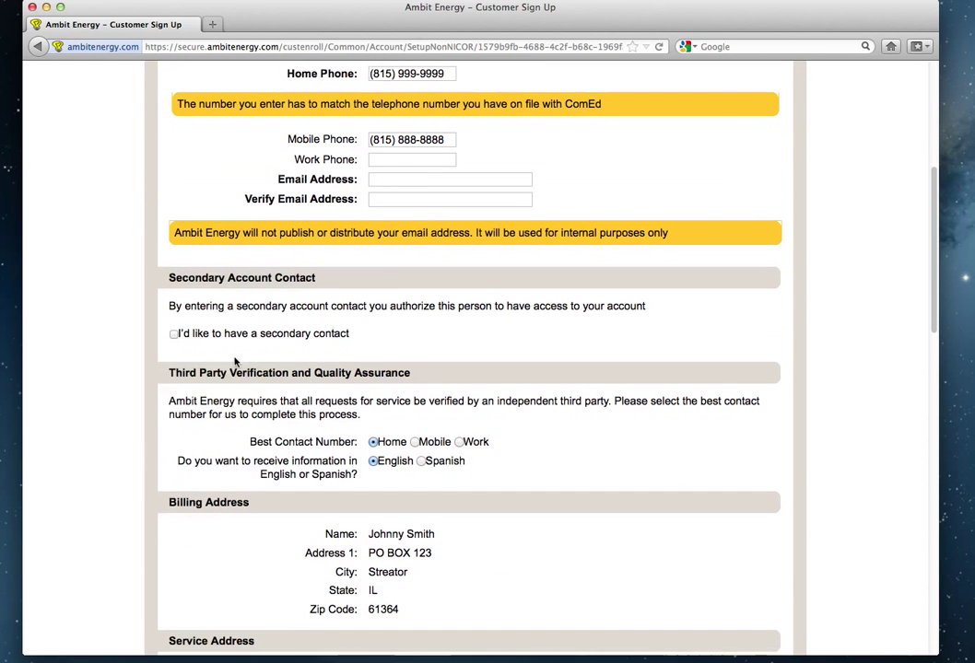
scroll(523, 375, "up", 1)
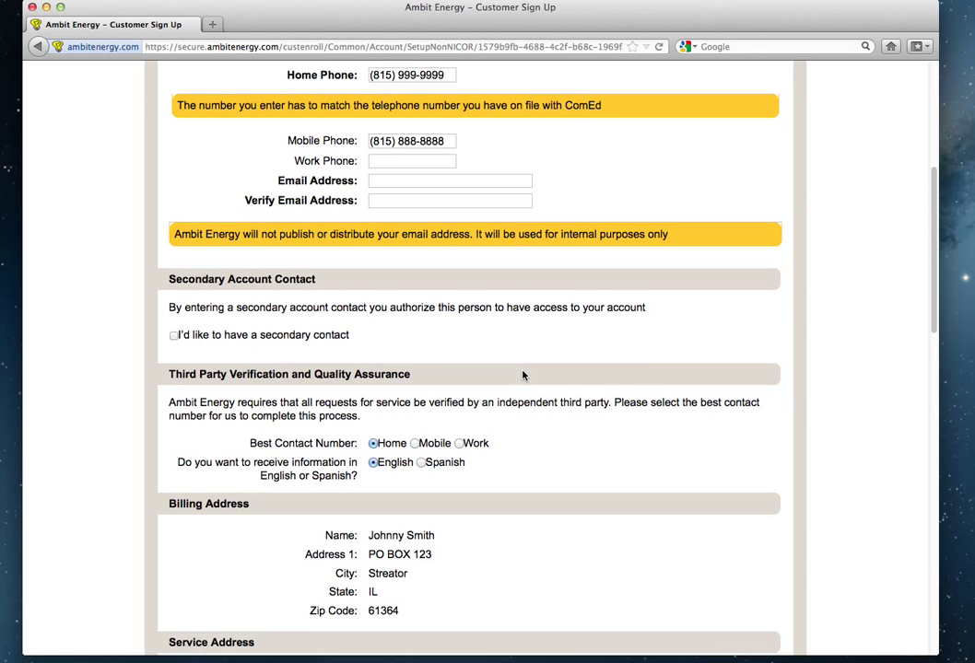
scroll(516, 374, "down", 4)
left_click(415, 268)
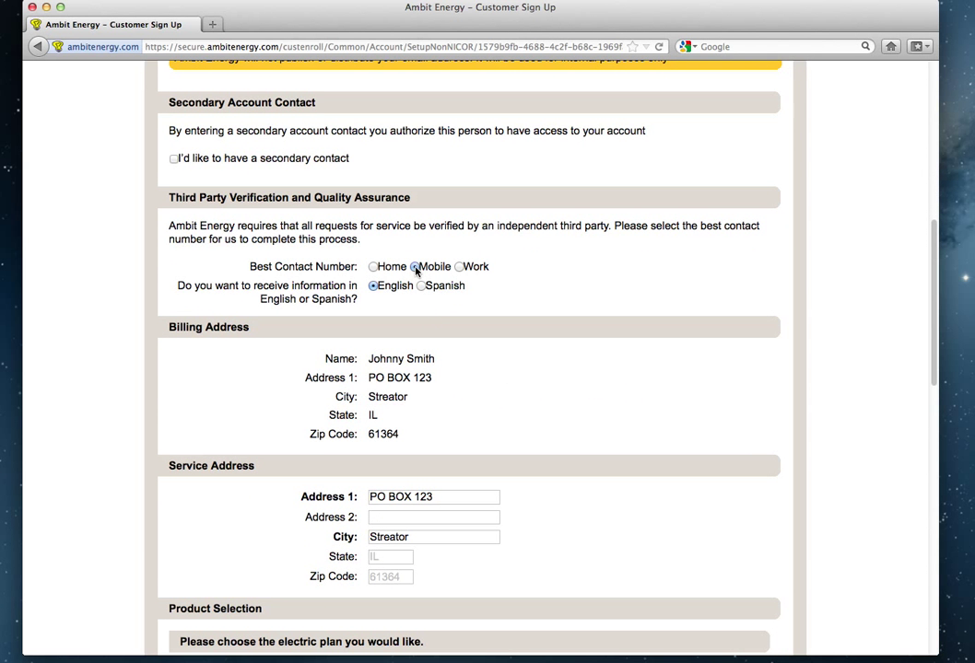
Add a secondary contact with the contact's first name and password.
left_click(173, 159)
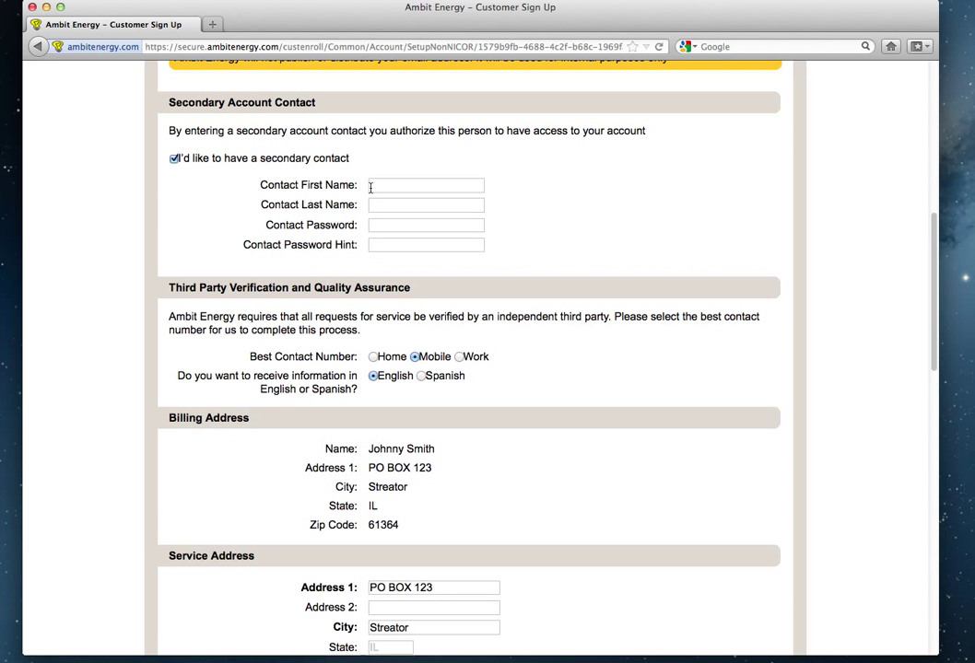
left_click(370, 187)
type("Suzy")
key("Tab")
key("Tab")
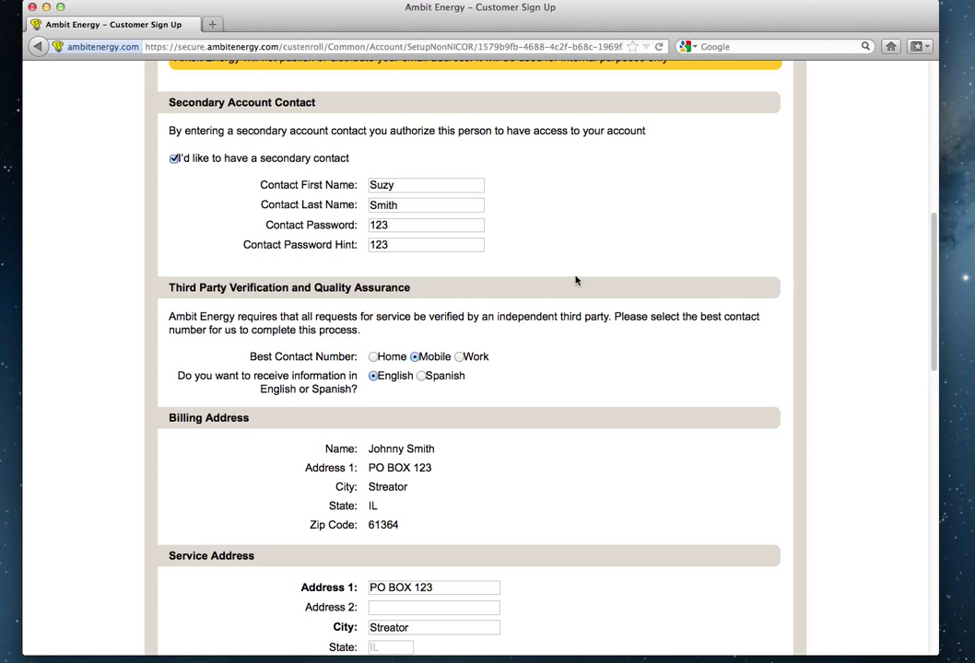
scroll(575, 280, "down", 7)
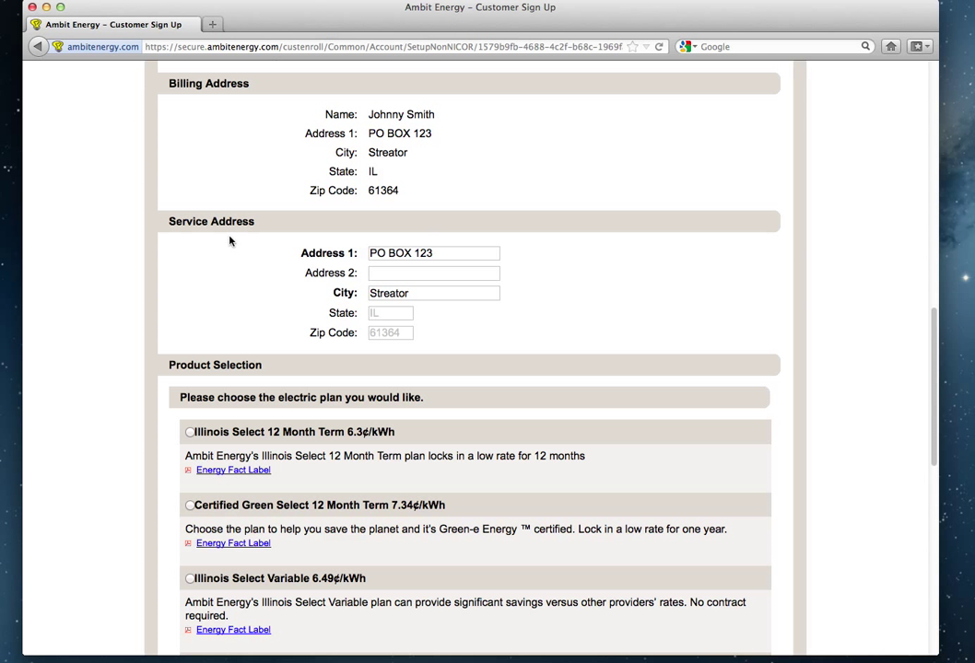
Replace the PO box in the service Address 1 with the street address.
triple_click(424, 252)
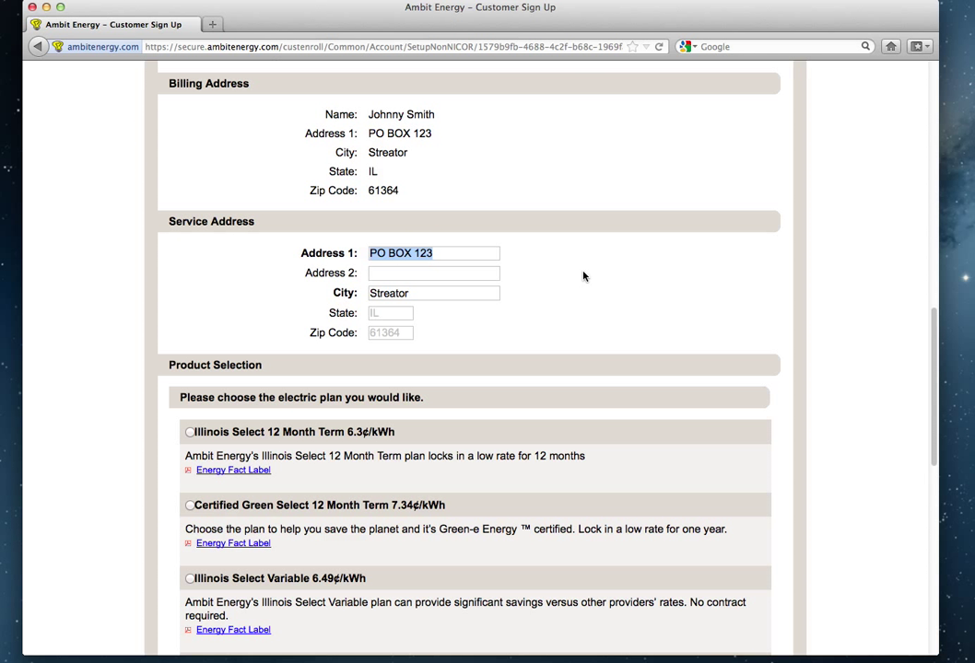
type("123 M")
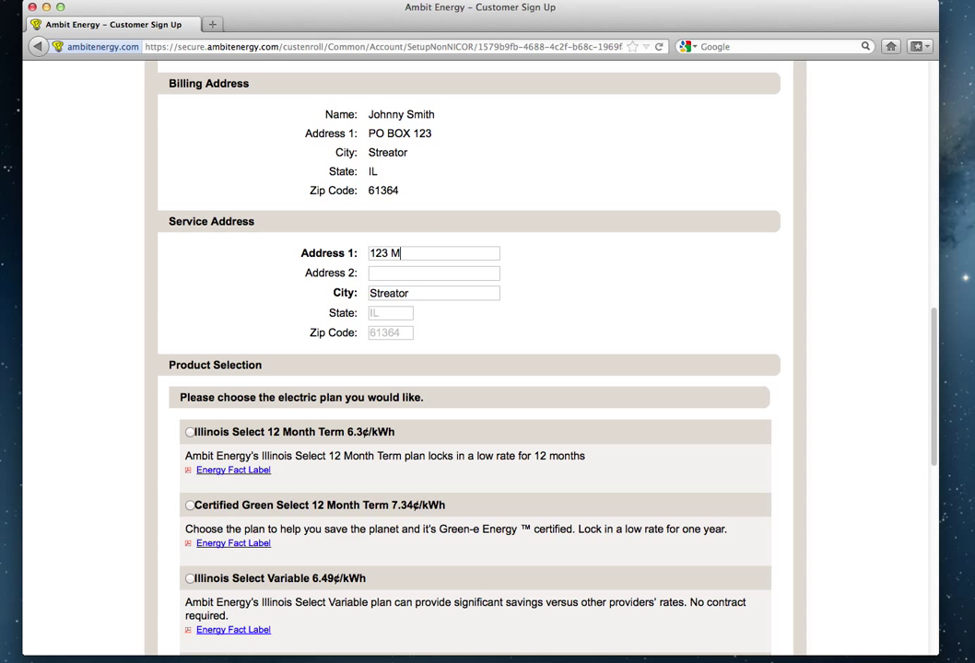
type("ain St.")
left_click(570, 272)
scroll(536, 271, "down", 1)
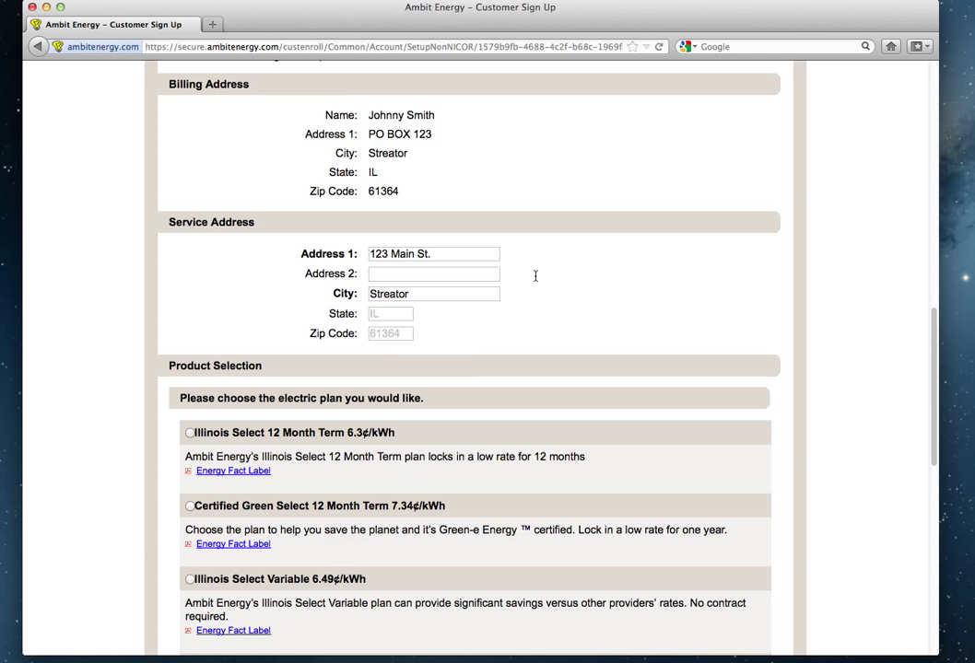
scroll(386, 265, "up", 1)
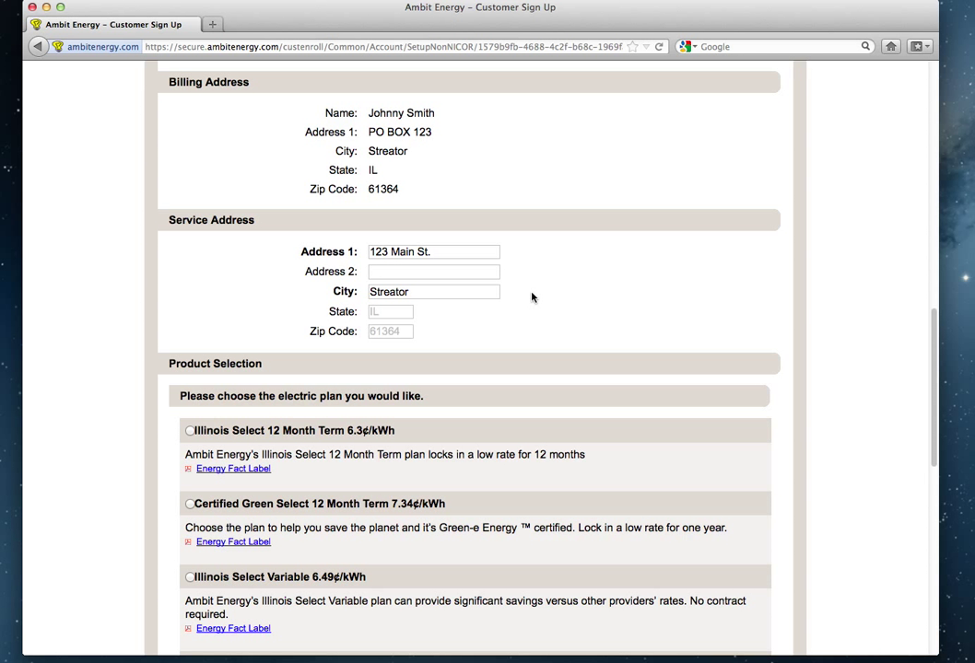
scroll(532, 297, "down", 1)
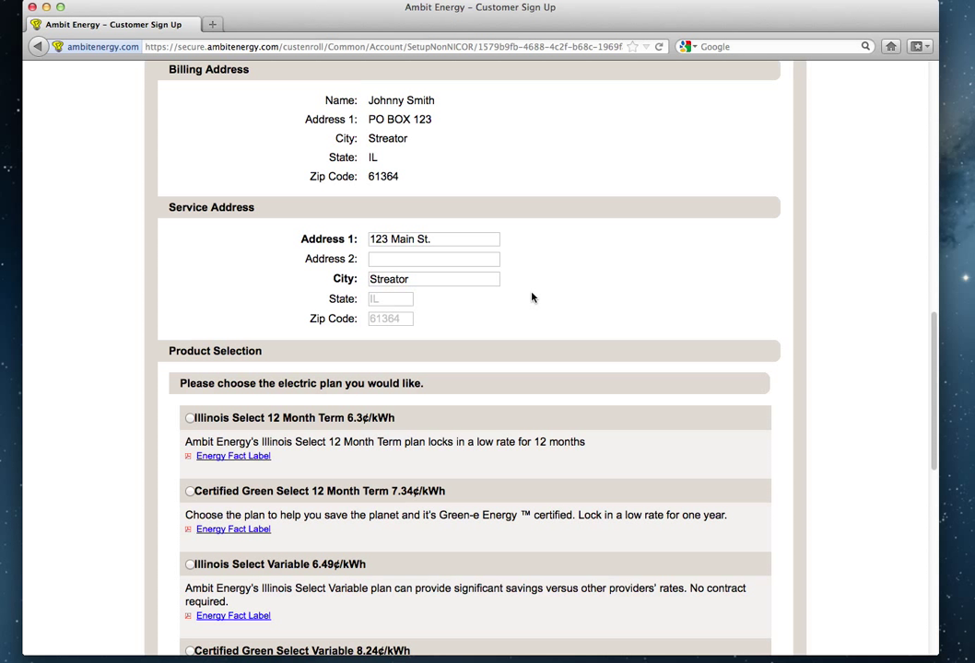
scroll(546, 293, "down", 3)
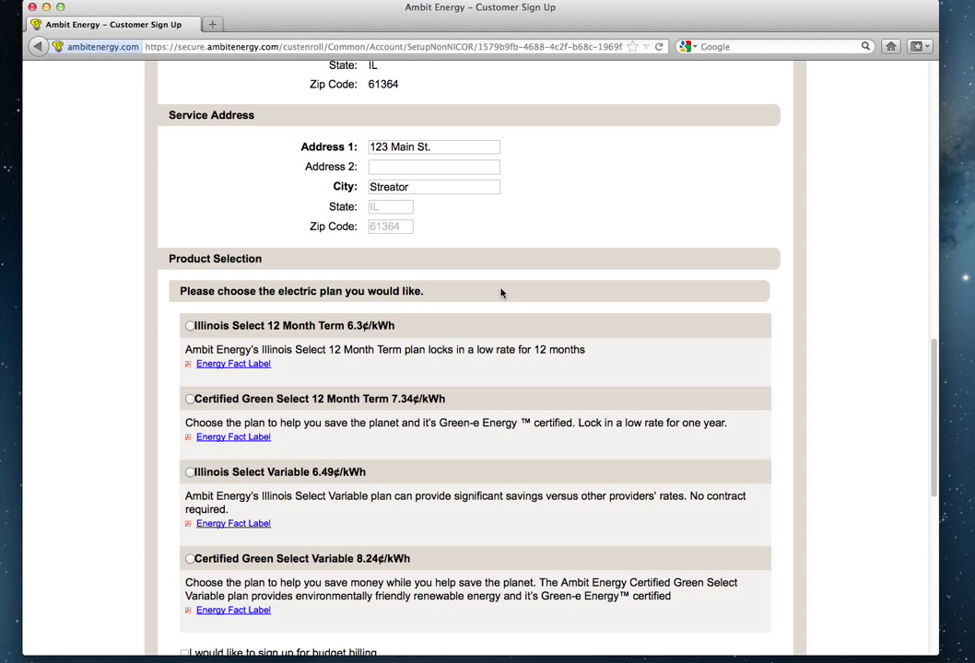
scroll(501, 293, "down", 5)
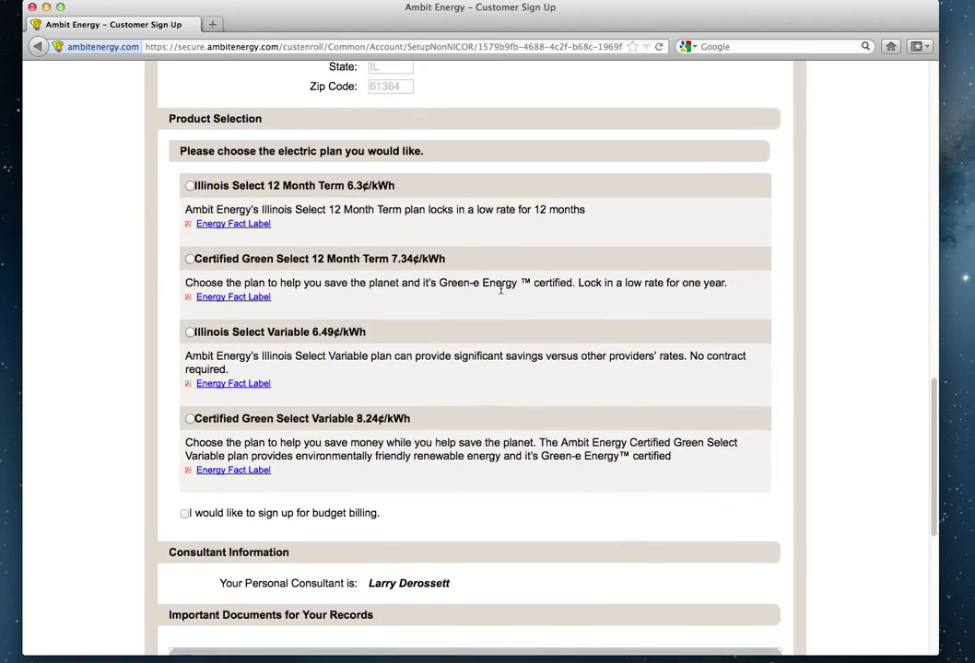
scroll(501, 293, "up", 3)
scroll(501, 293, "down", 5)
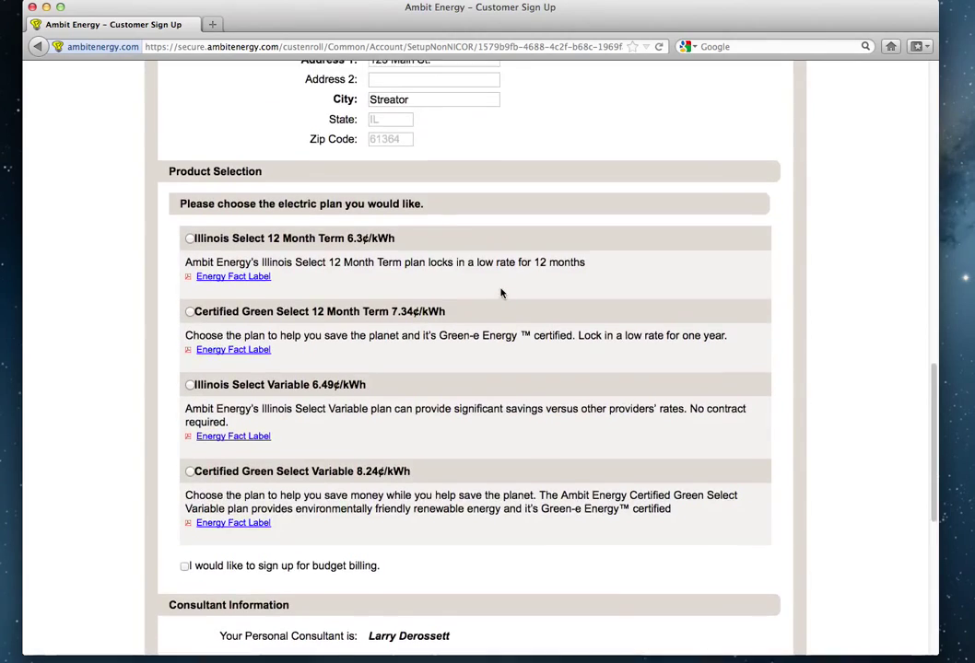
scroll(502, 293, "down", 1)
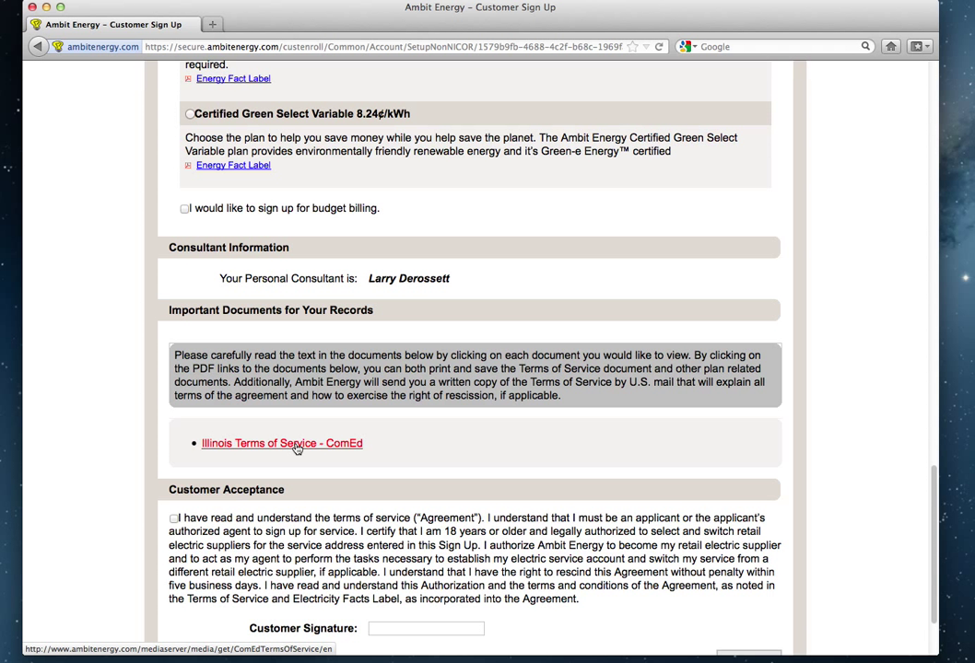
Open the 'Illinois Terms of Service - ComEd' PDF in Preview.
left_click(297, 446)
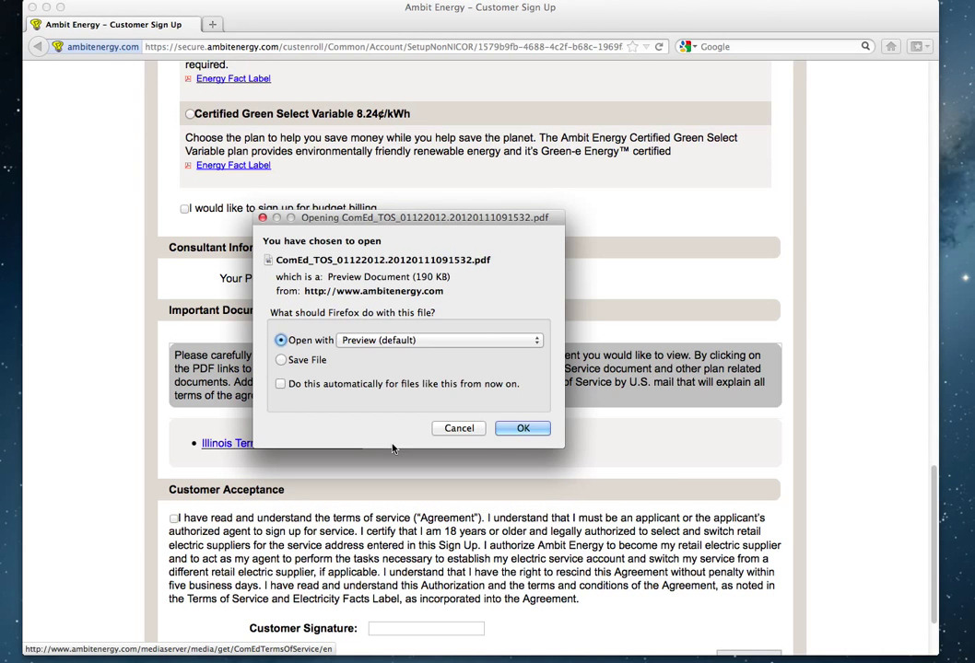
left_click(528, 431)
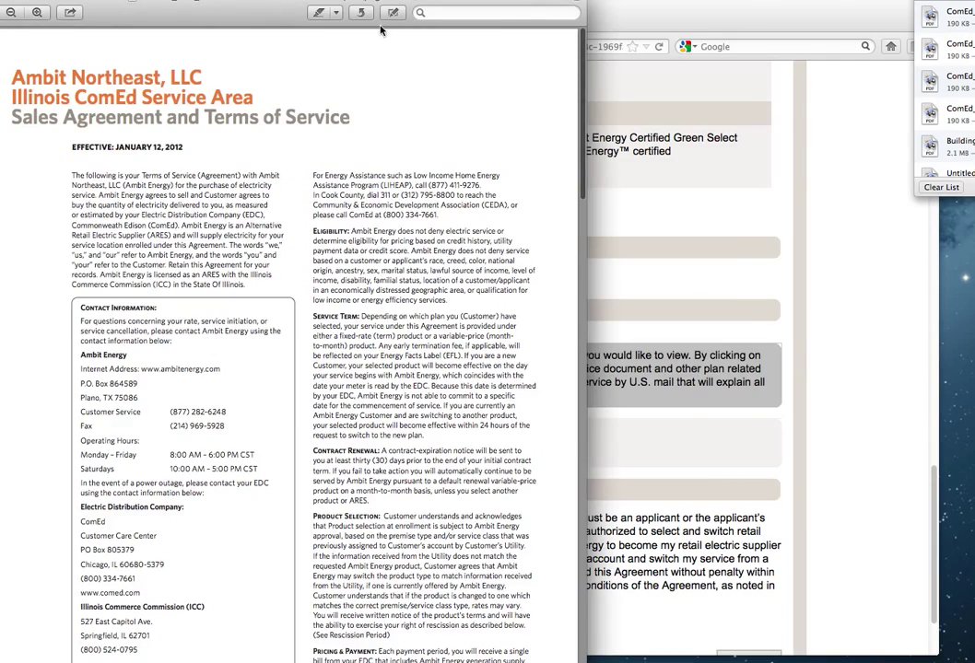
Enlarge the Preview window and read the ComEd terms through page 3 of 3.
double_click(226, 9)
scroll(561, 136, "down", 3)
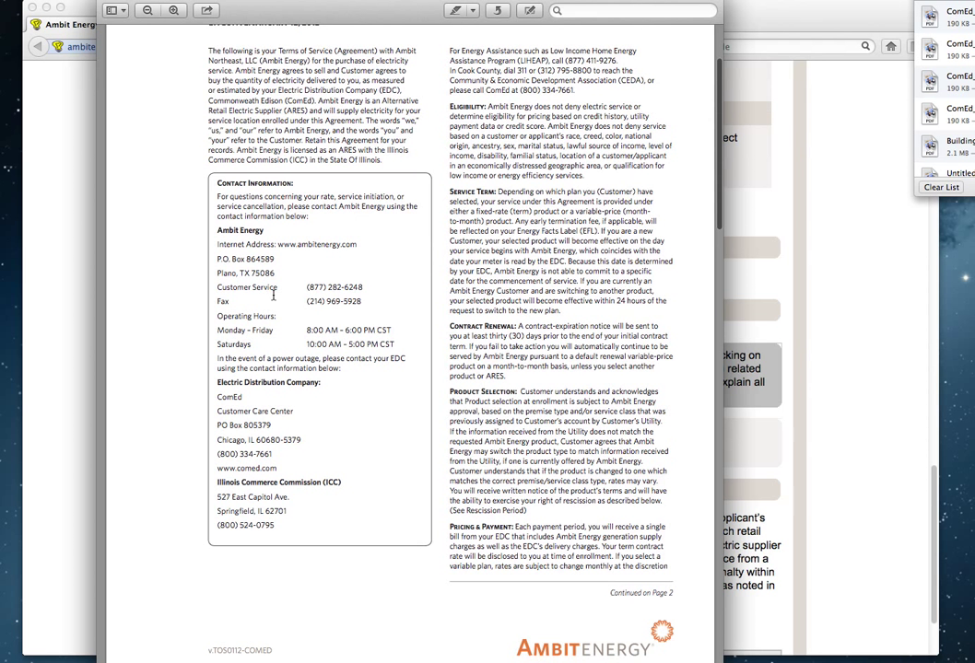
left_click(284, 290)
scroll(305, 414, "down", 3)
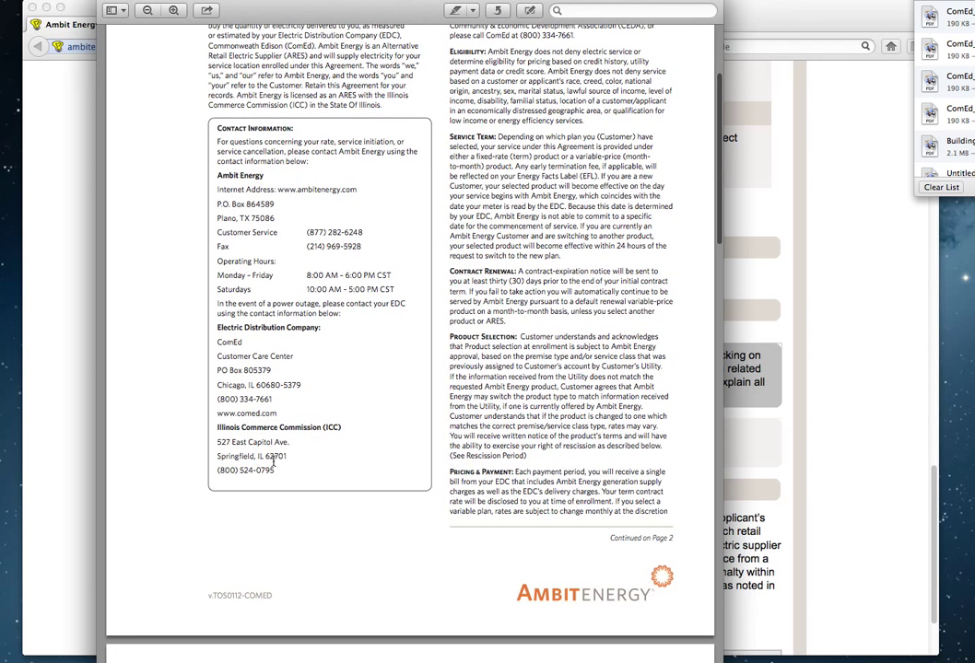
scroll(332, 452, "down", 10)
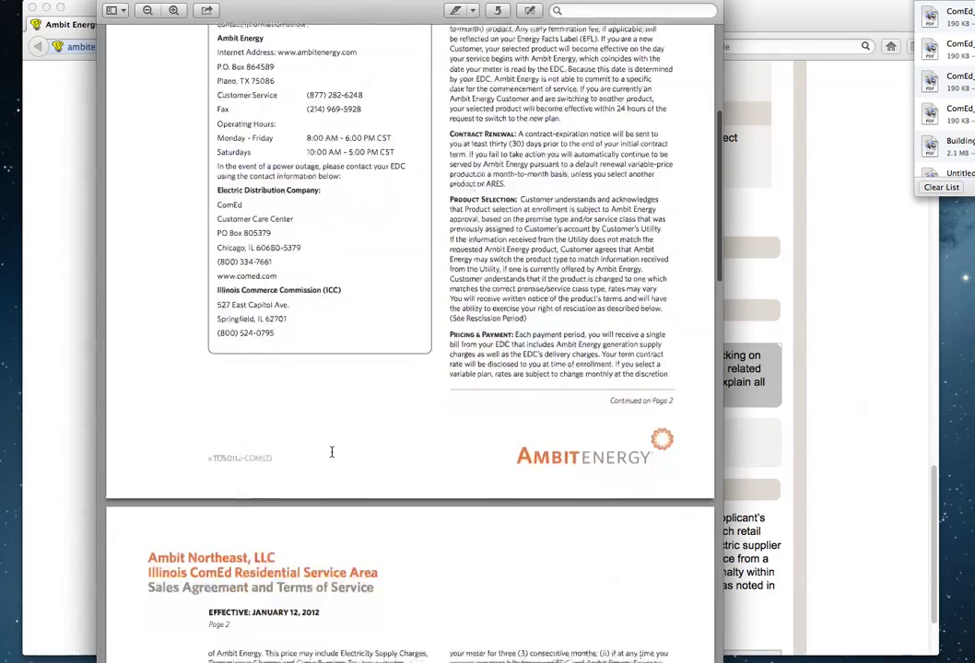
scroll(332, 452, "down", 12)
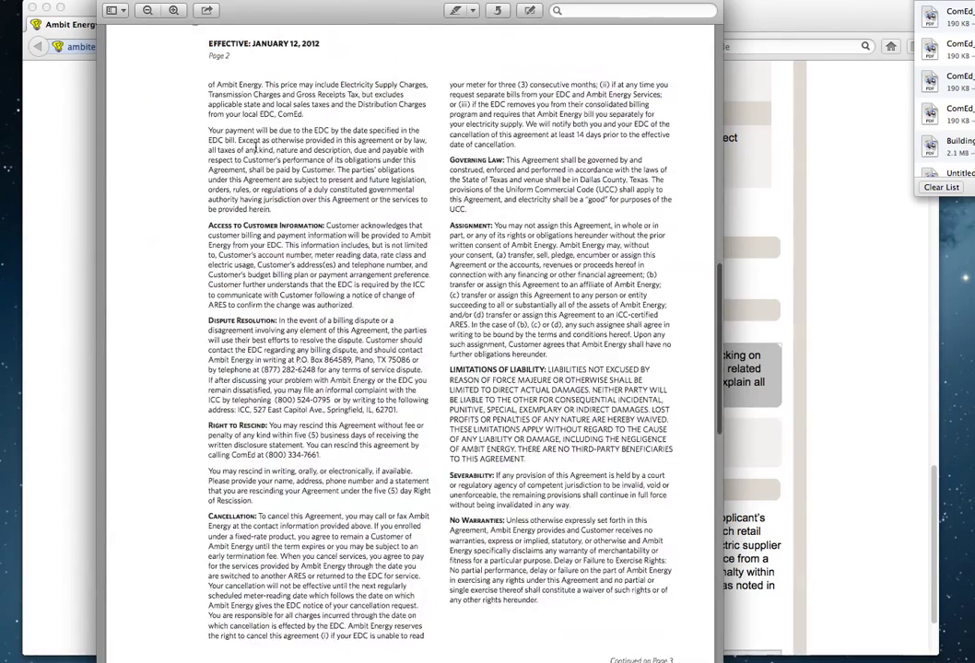
scroll(322, 200, "down", 20)
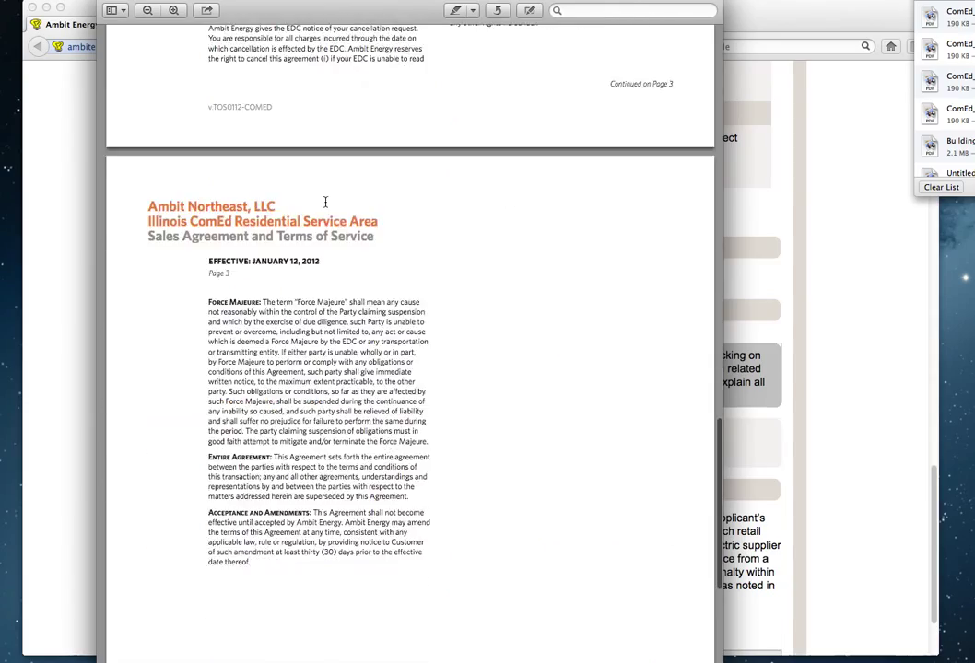
scroll(324, 203, "down", 1)
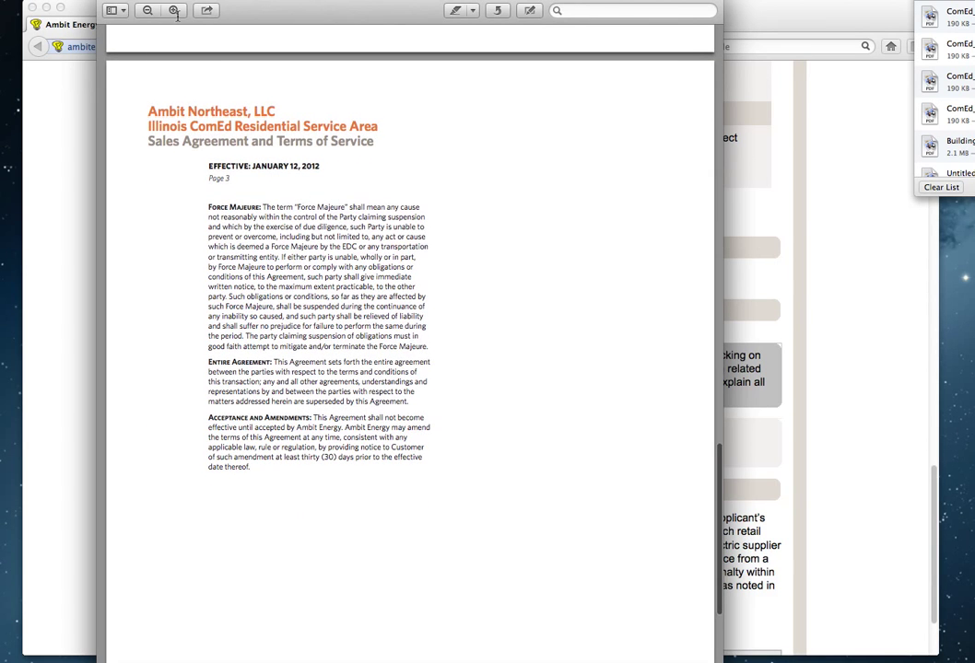
left_click_drag(234, 12, 267, 63)
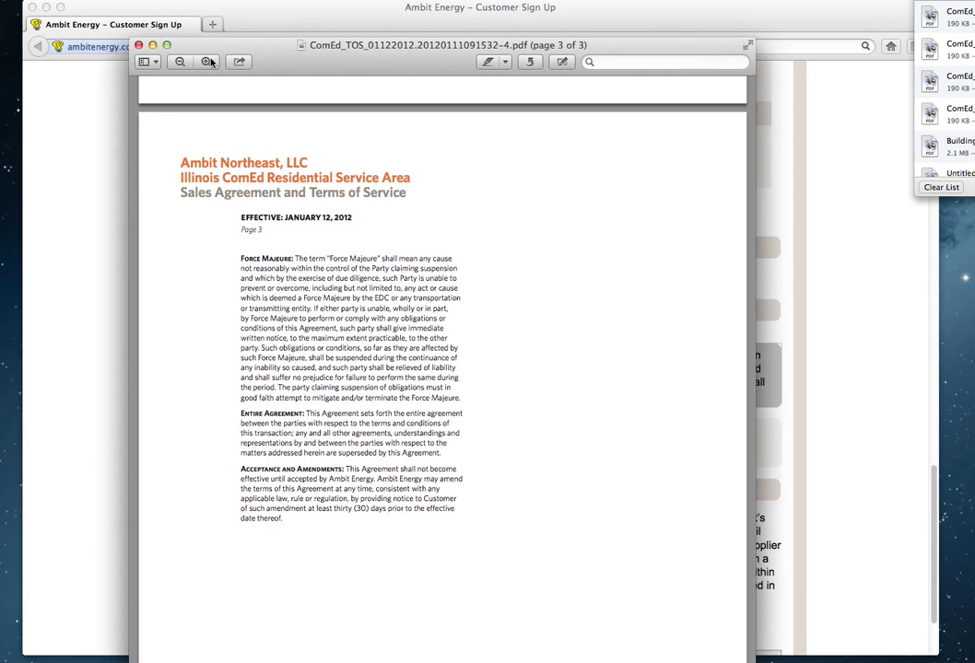
Close the terms PDF and choose the Illinois Select 12 Month Term plan.
left_click(137, 45)
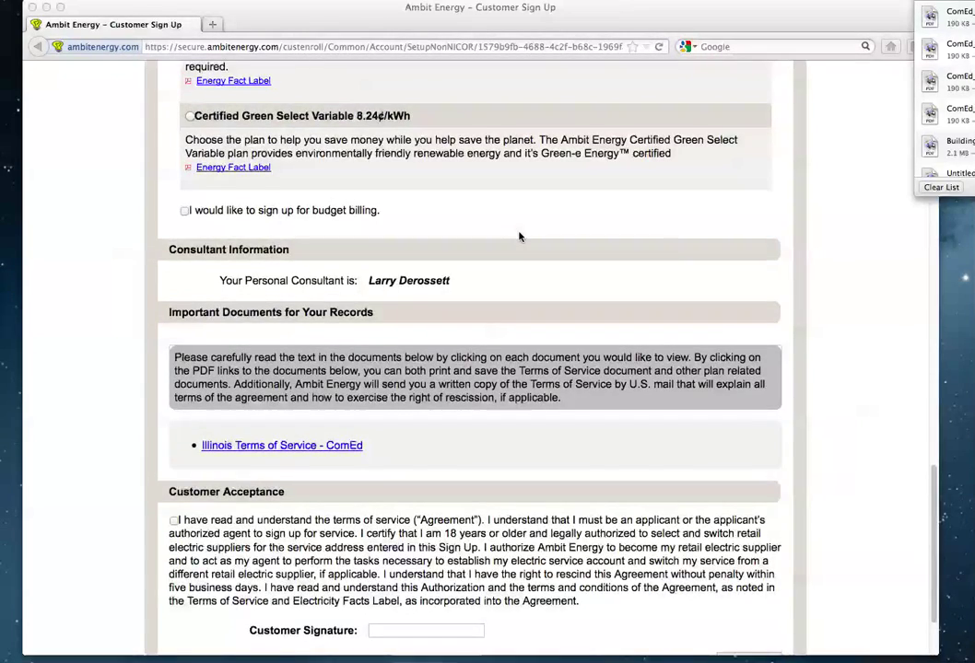
scroll(518, 237, "up", 6)
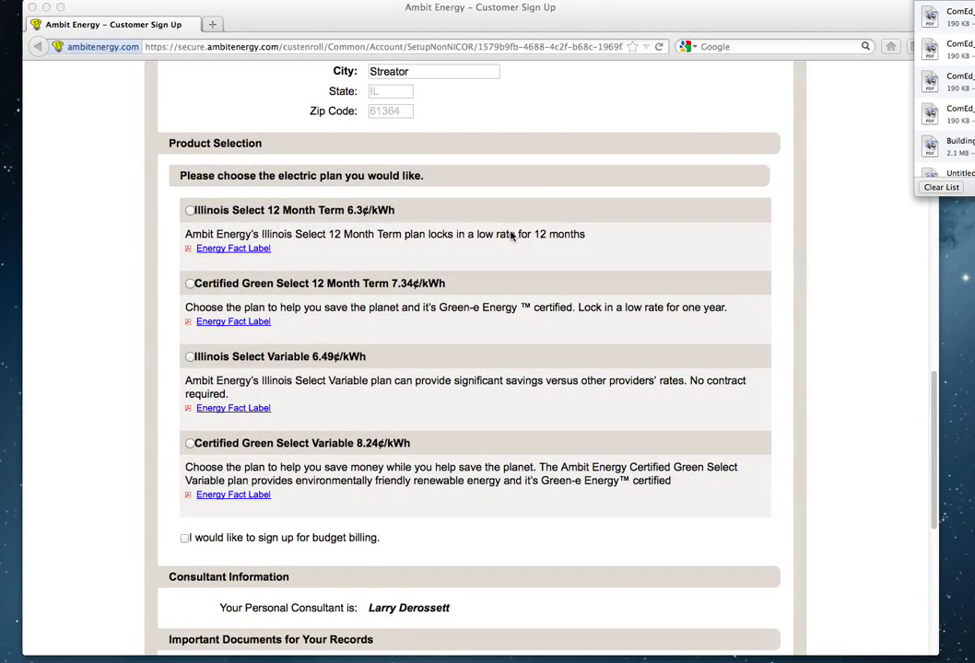
scroll(531, 180, "up", 3)
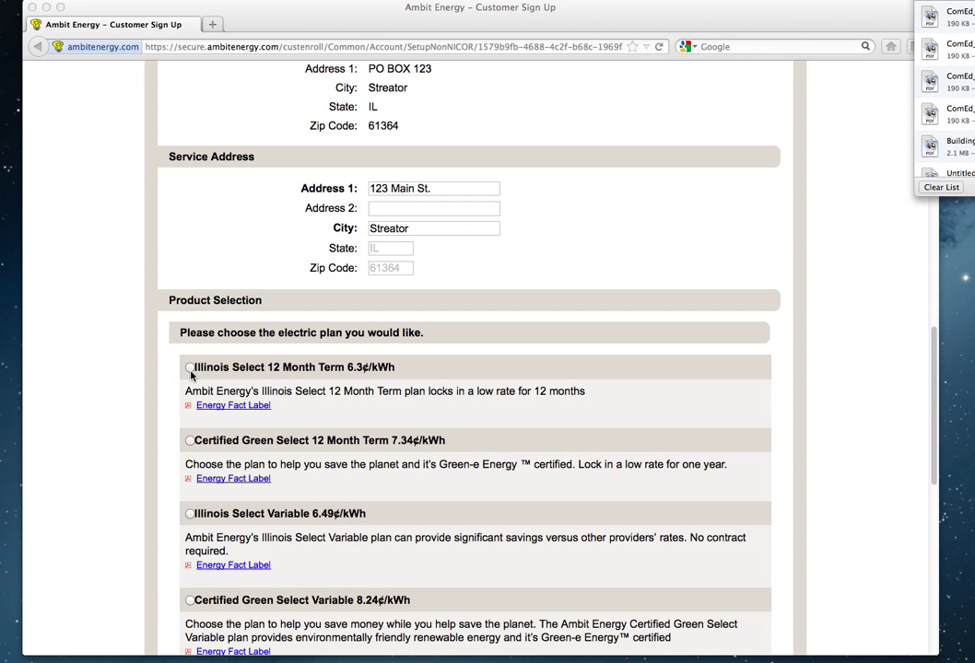
left_click(191, 369)
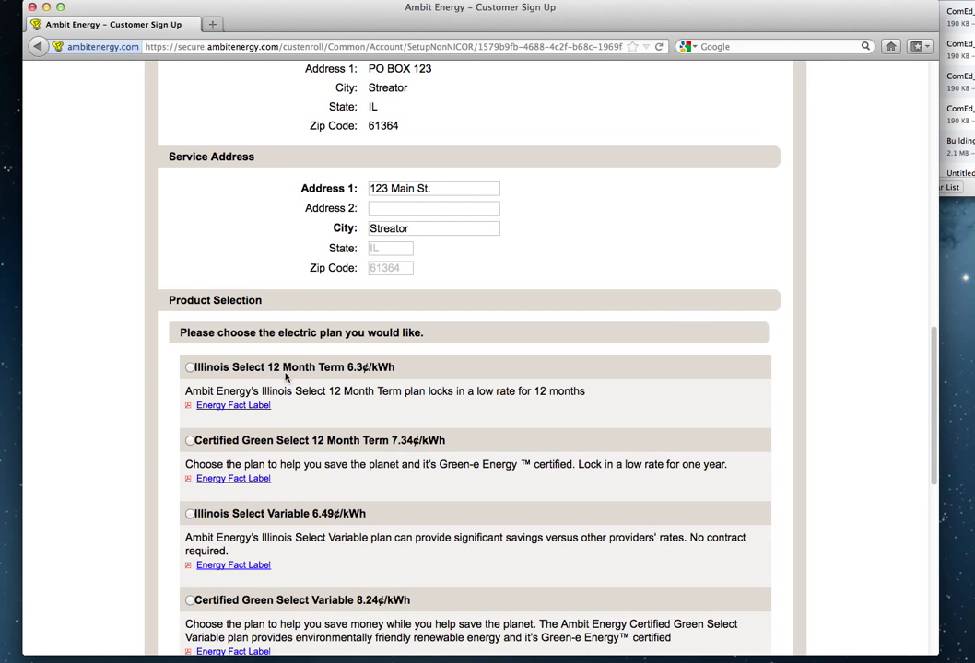
left_click(191, 369)
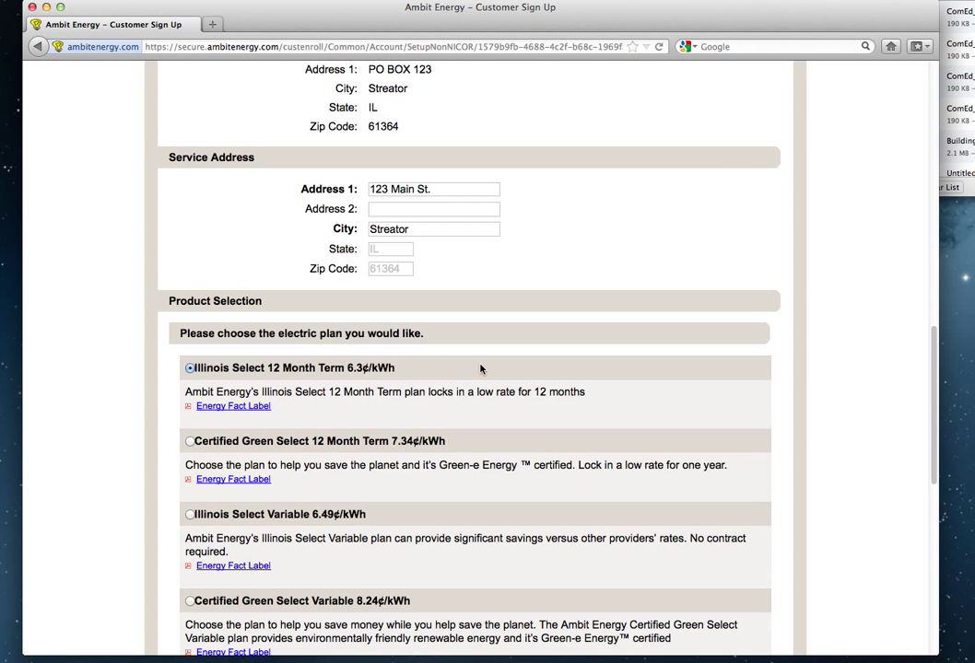
Accept the terms of service and type the customer's name as the signature.
scroll(480, 369, "down", 8)
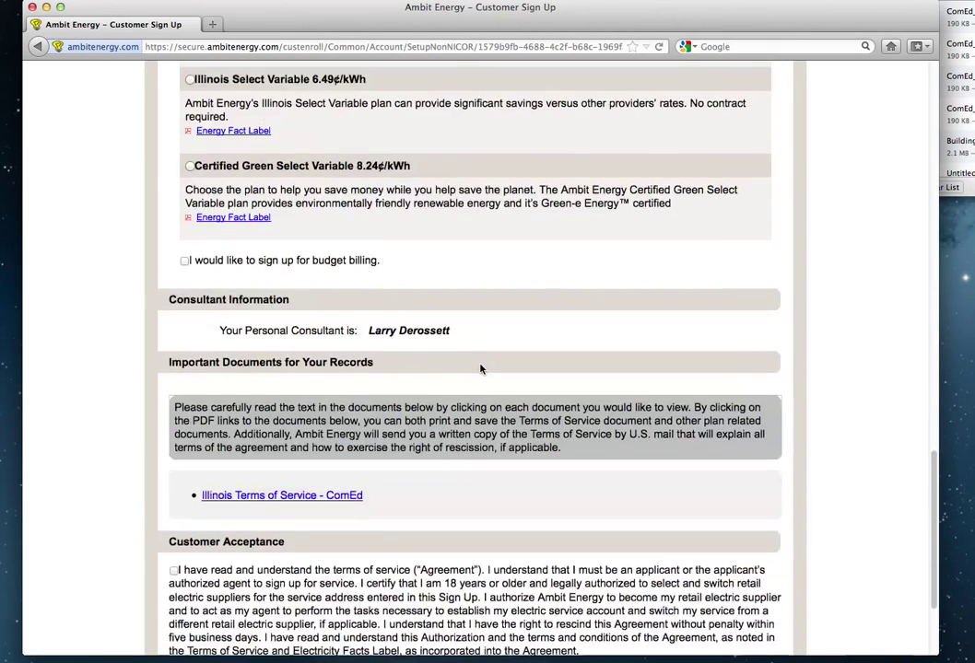
scroll(480, 369, "down", 2)
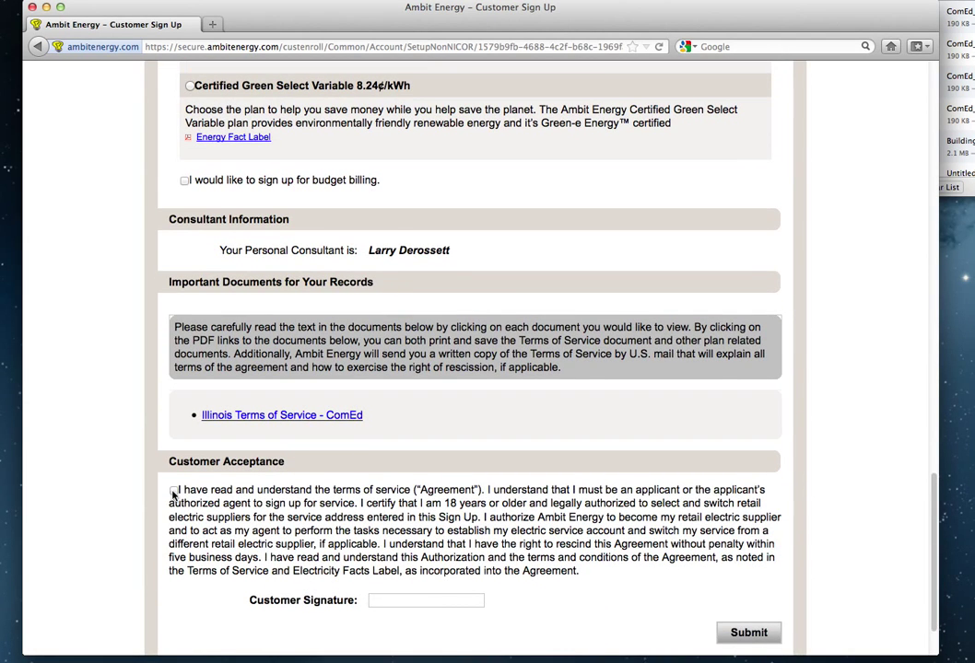
left_click(174, 491)
scroll(416, 453, "down", 2)
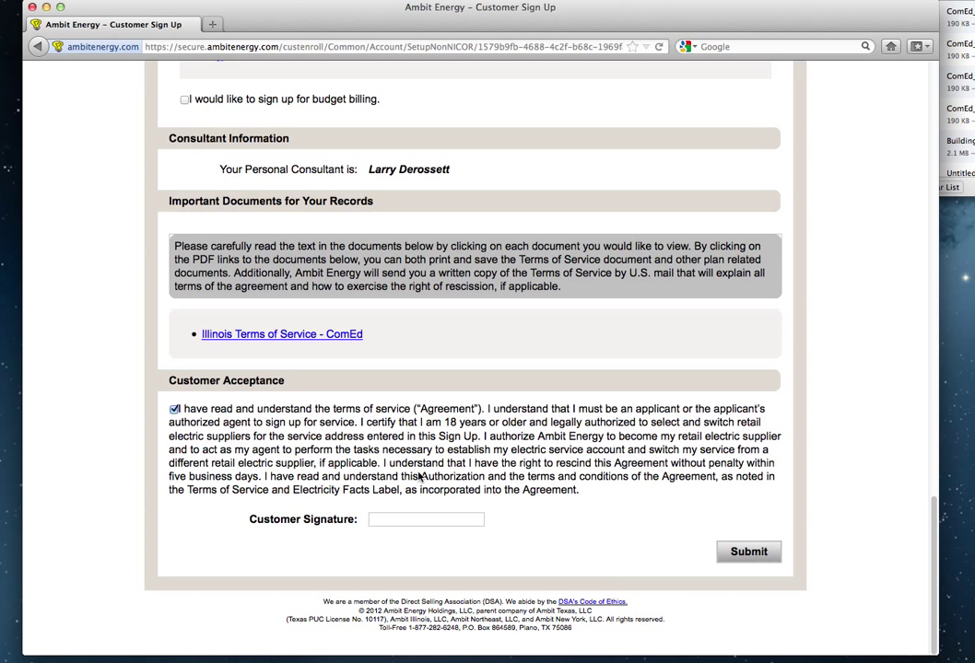
left_click(402, 519)
type("Johnny Smith")
Submit the sign-up form and review the returned errors about the missing email address.
left_click(742, 553)
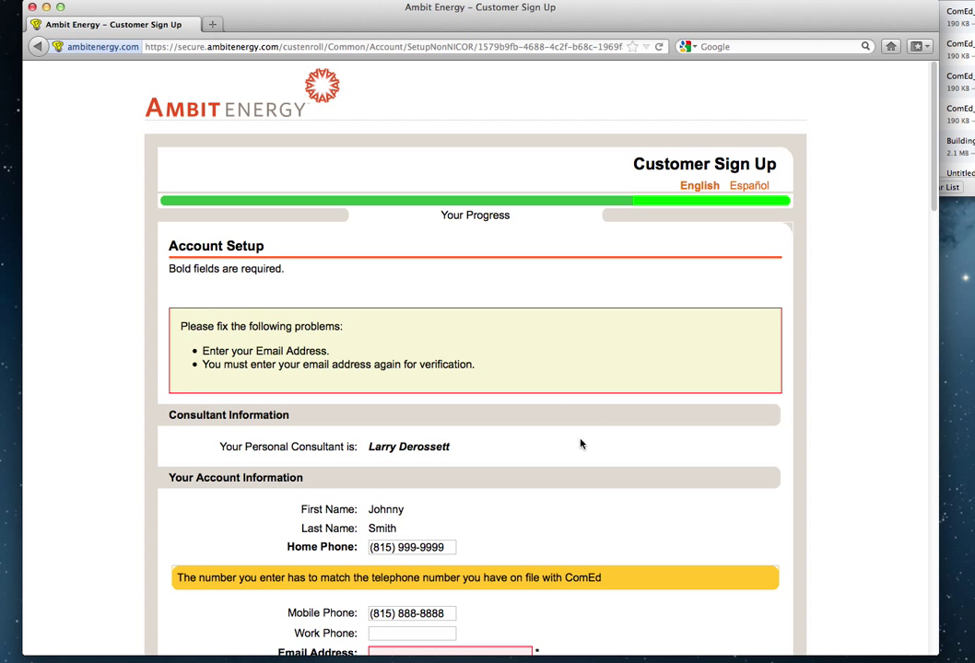
scroll(580, 442, "down", 3)
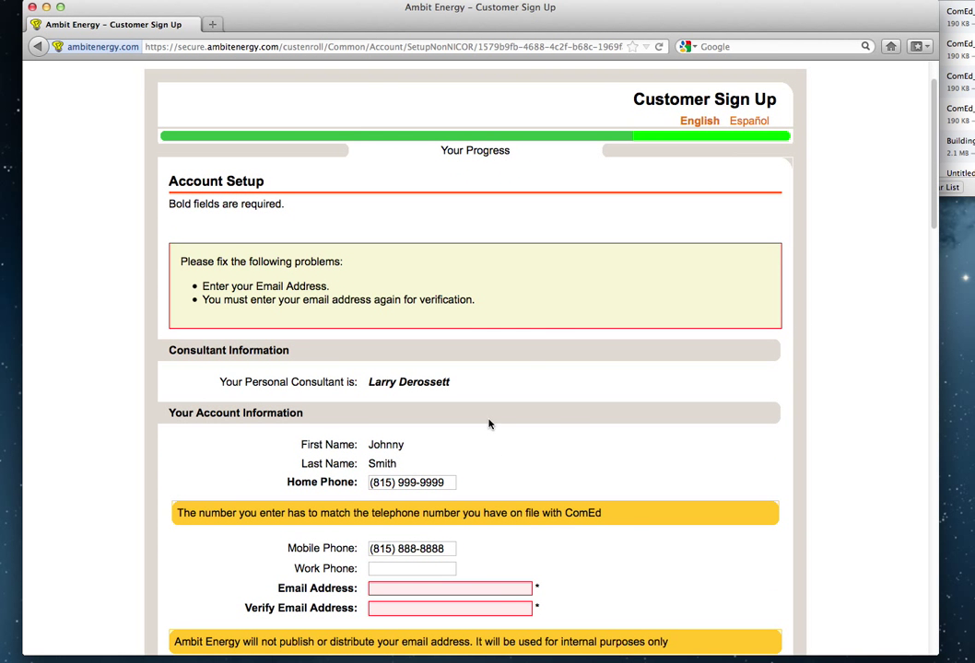
scroll(568, 417, "down", 2)
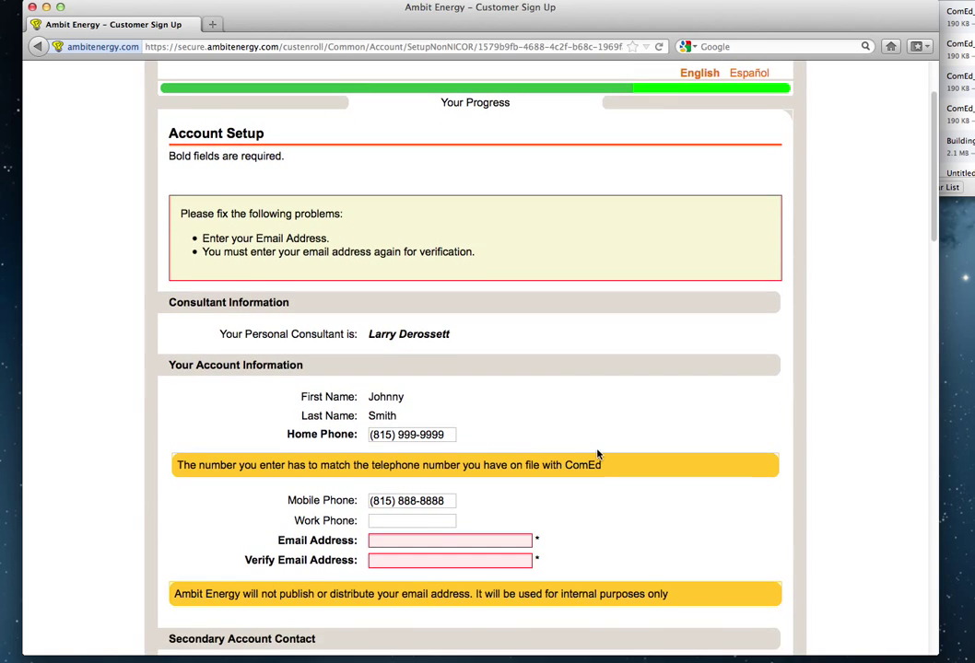
scroll(598, 453, "down", 10)
scroll(597, 453, "down", 15)
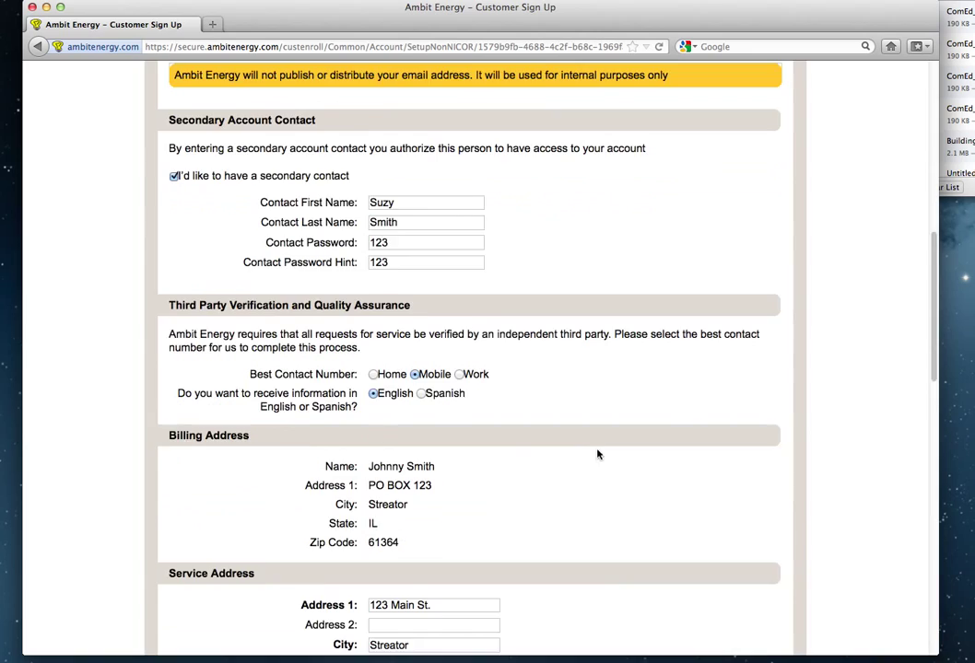
scroll(597, 453, "down", 10)
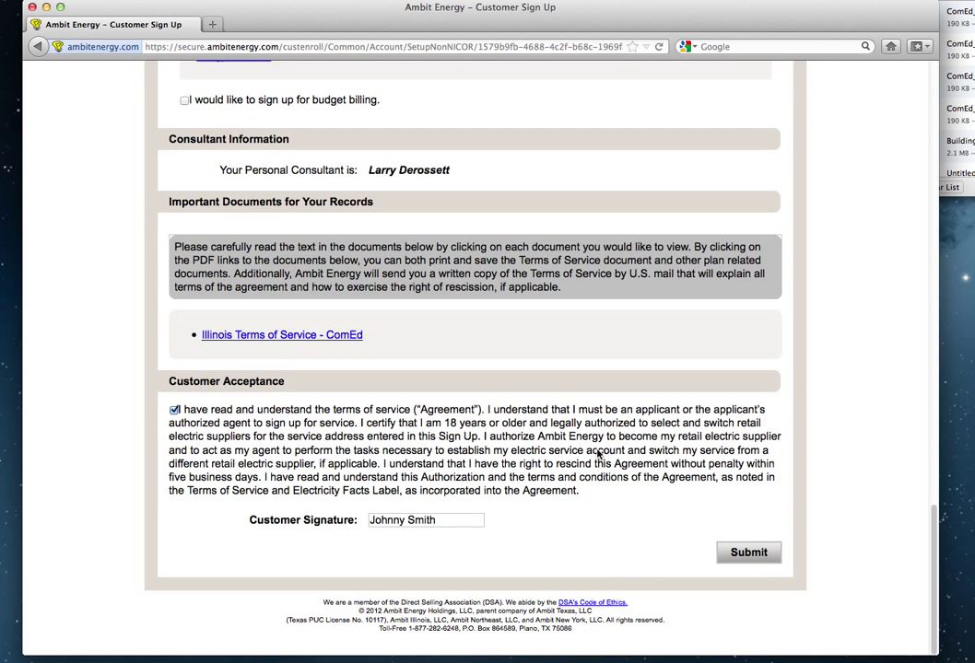
scroll(598, 453, "up", 20)
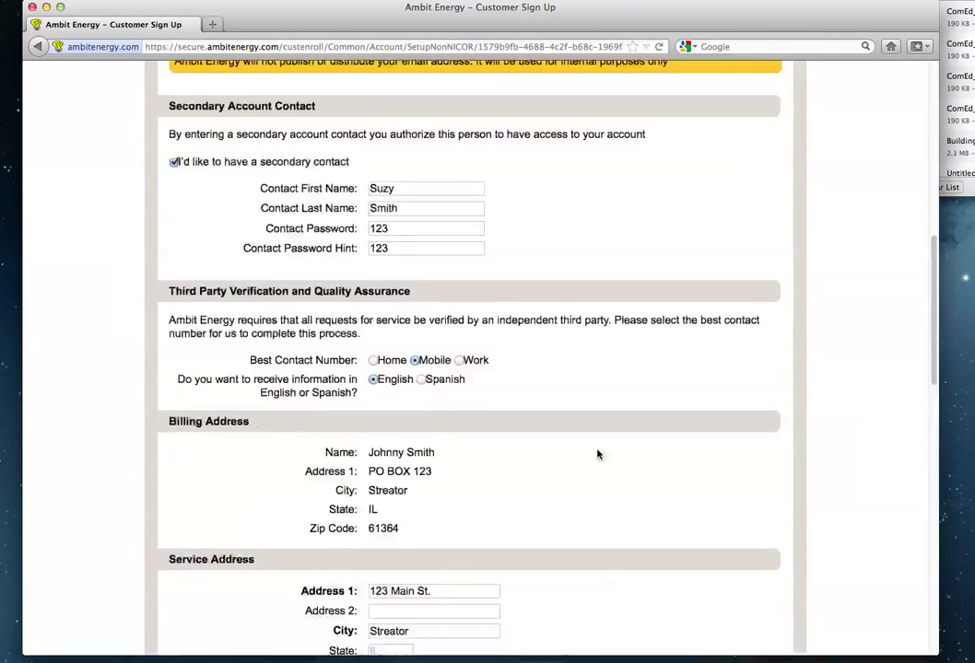